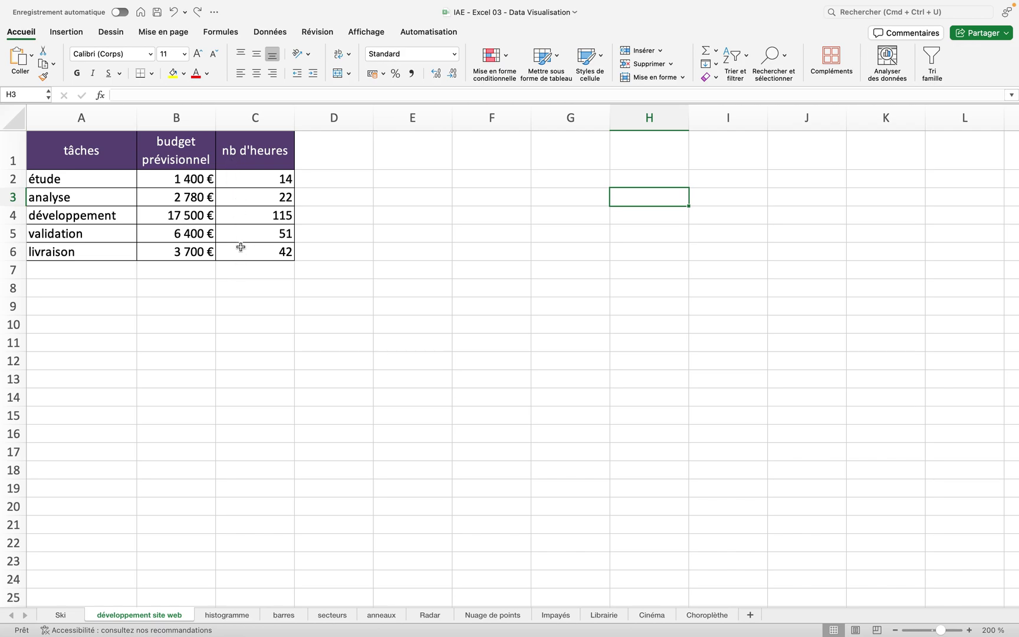
- Insert a 2D line chart with markers from the whole task table, A1:C6
left_click_drag(240, 247, 88, 158)
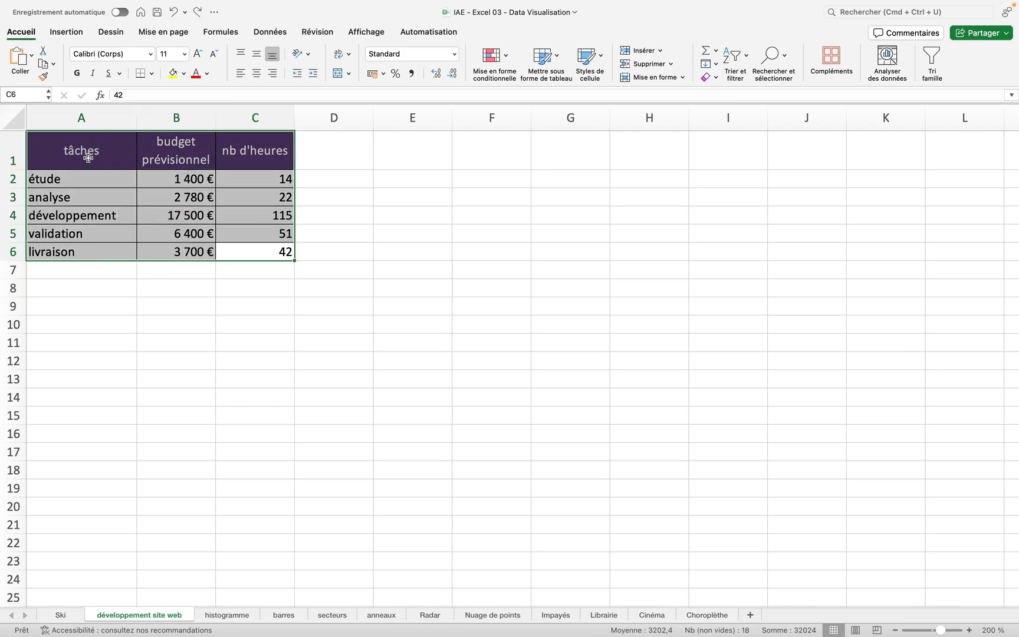
left_click(69, 34)
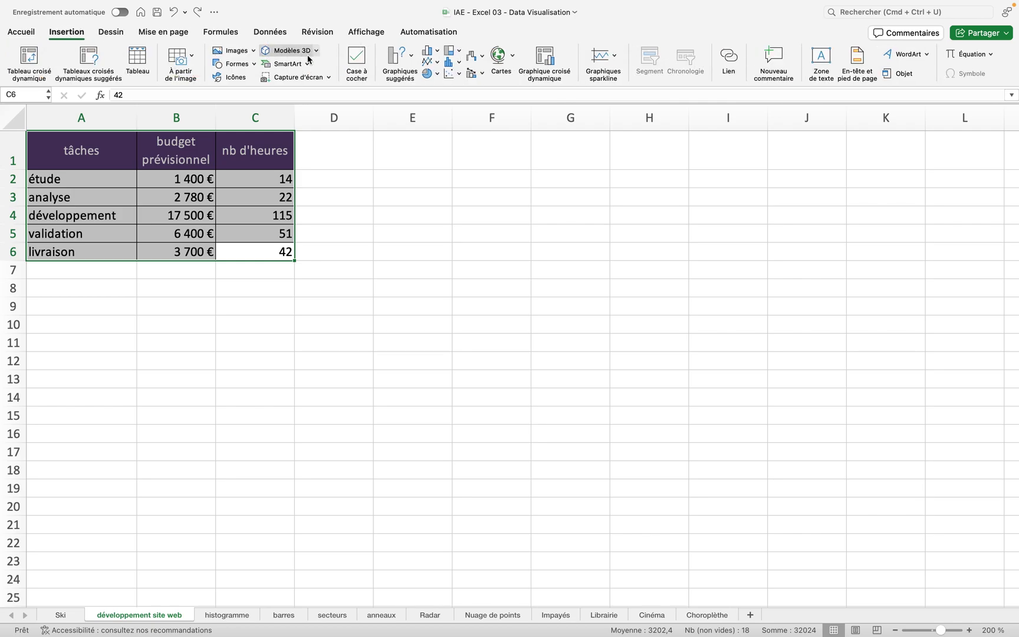
left_click(436, 63)
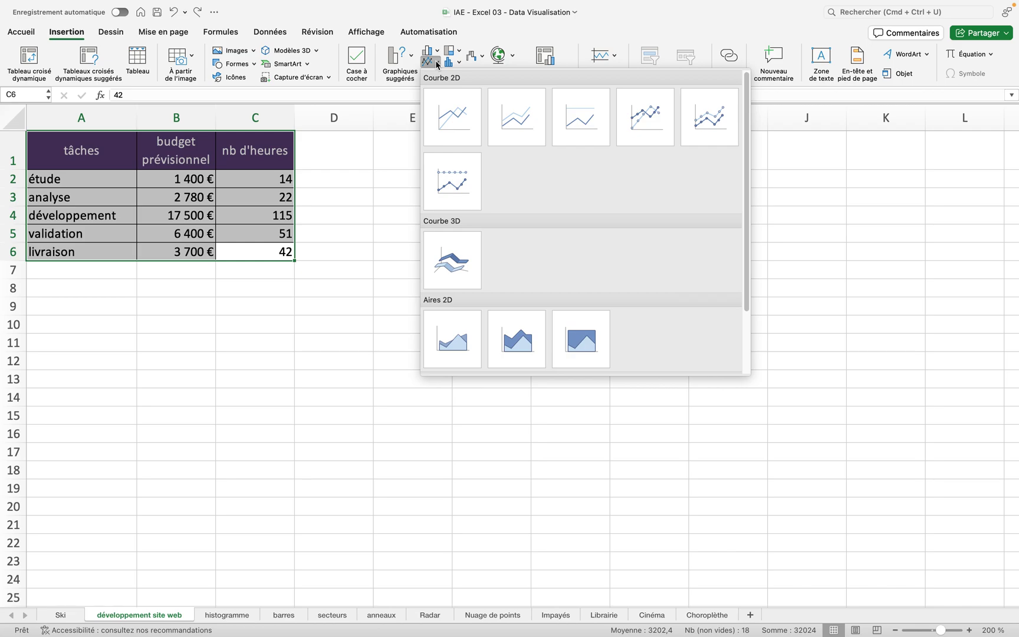
left_click(644, 116)
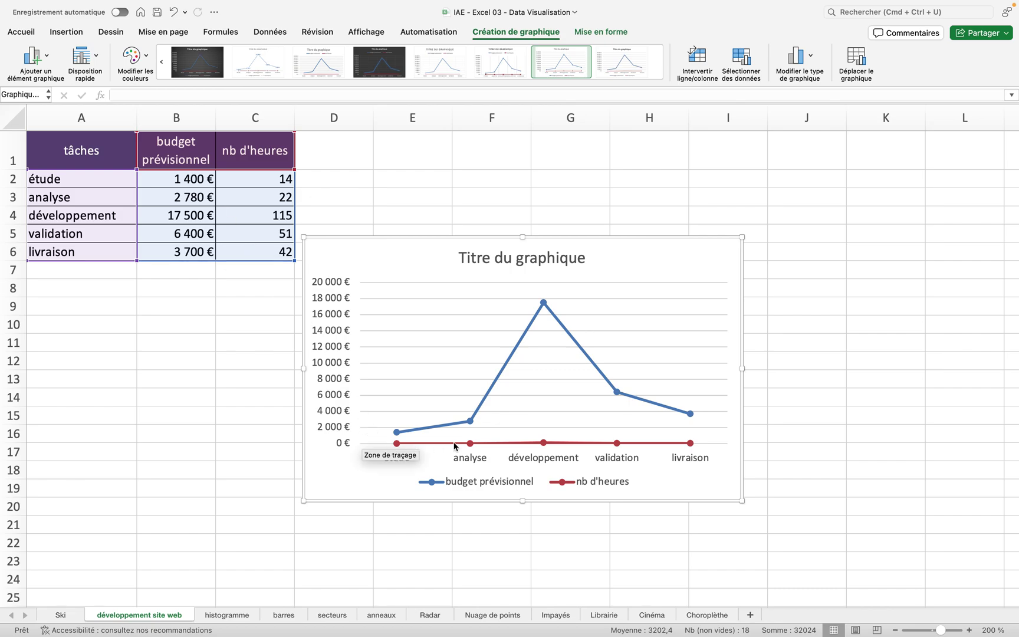
- Replace the chart title's placeholder text with "Développement de site web"
mouse_move(529, 442)
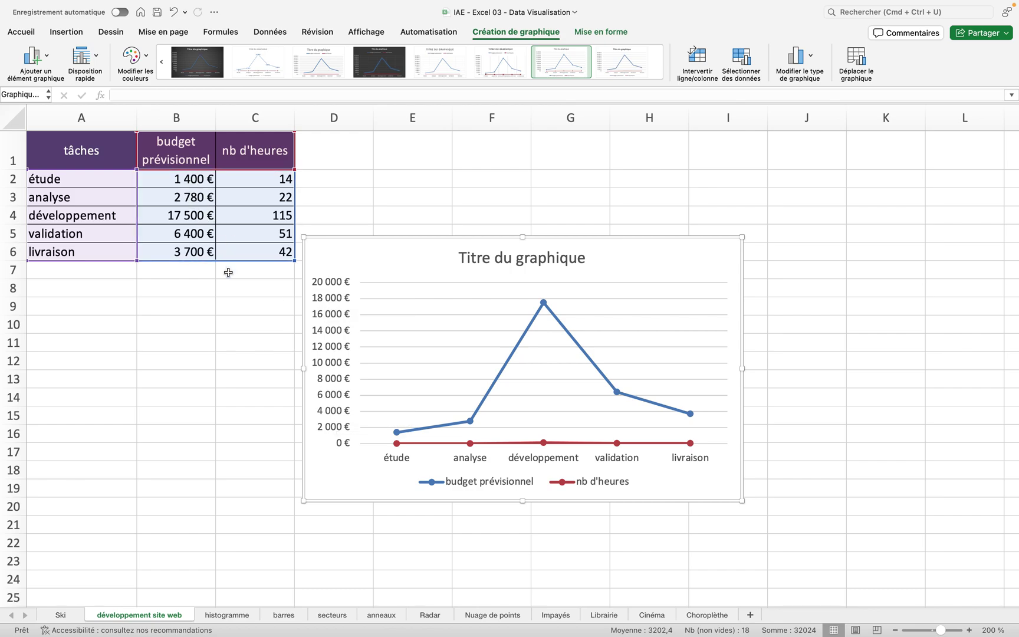
left_click(485, 255)
double_click(485, 255)
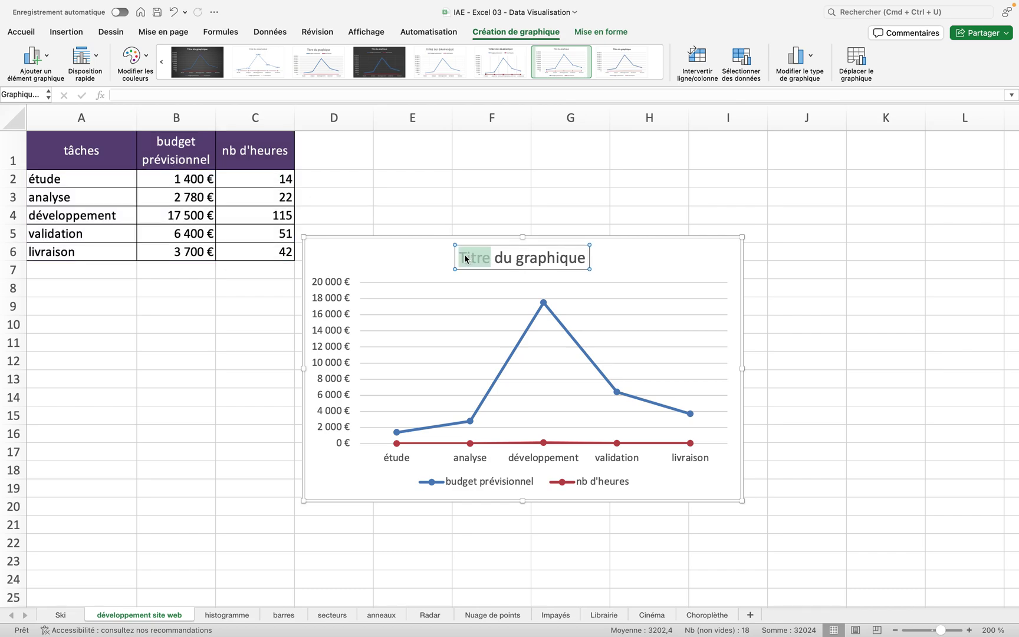
left_click(466, 258)
left_click_drag(461, 257, 584, 258)
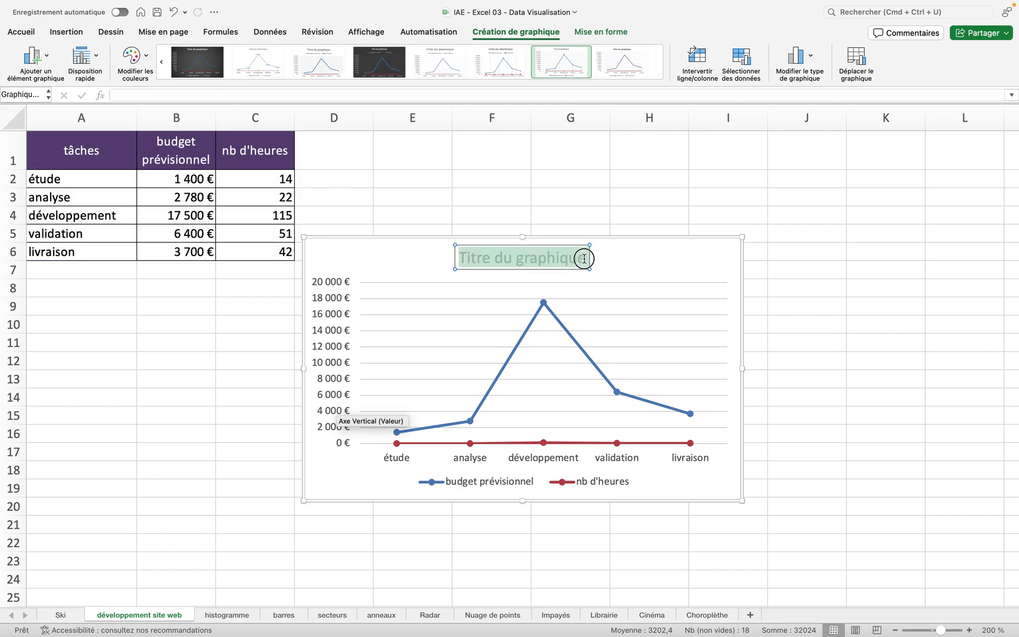
type("Dé")
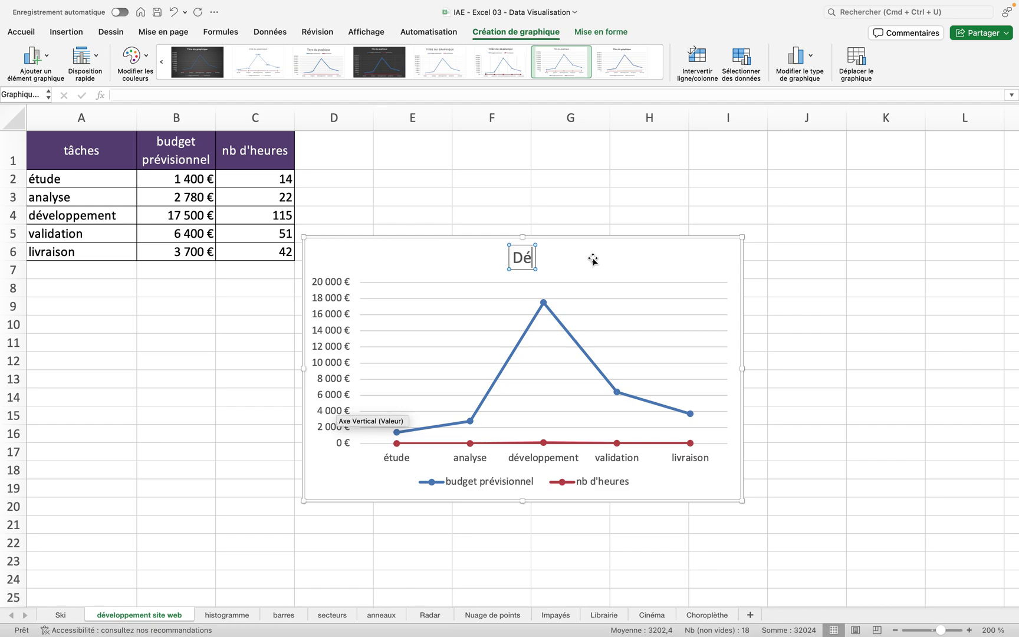
type("velopp")
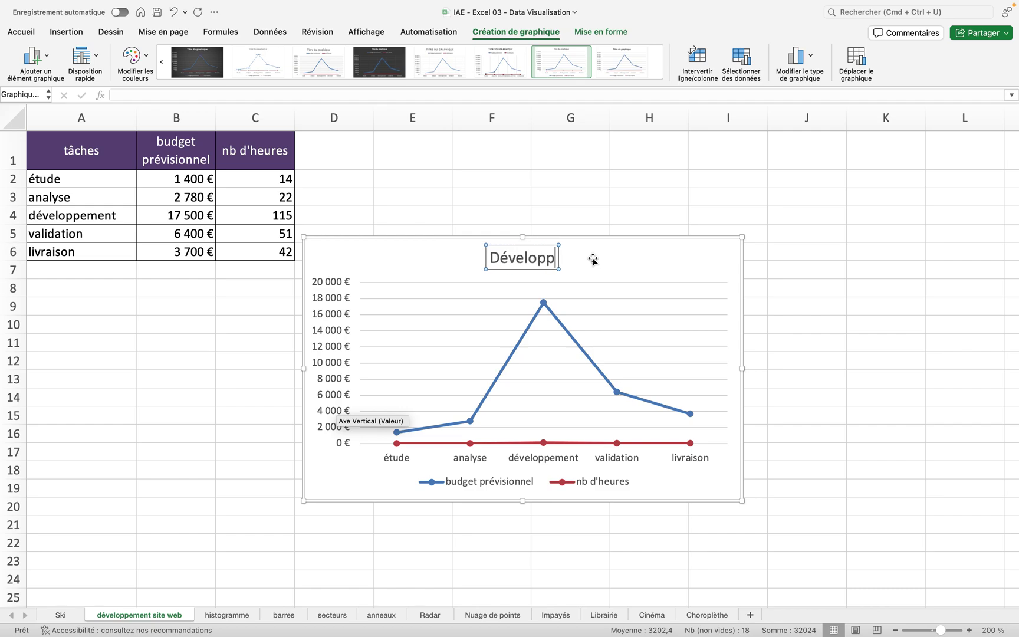
type("ement de s")
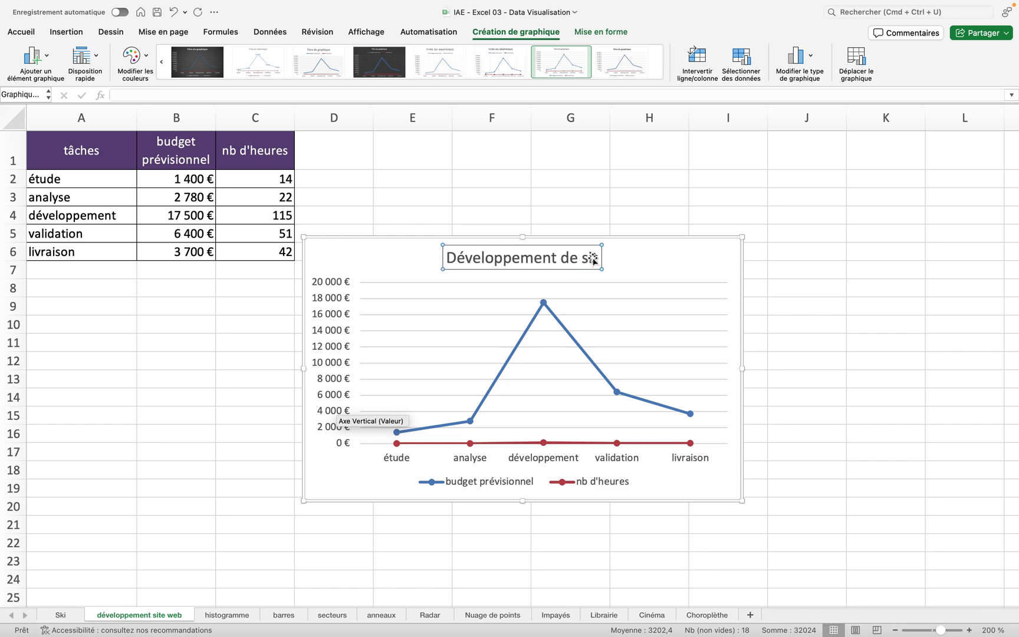
type("ite web")
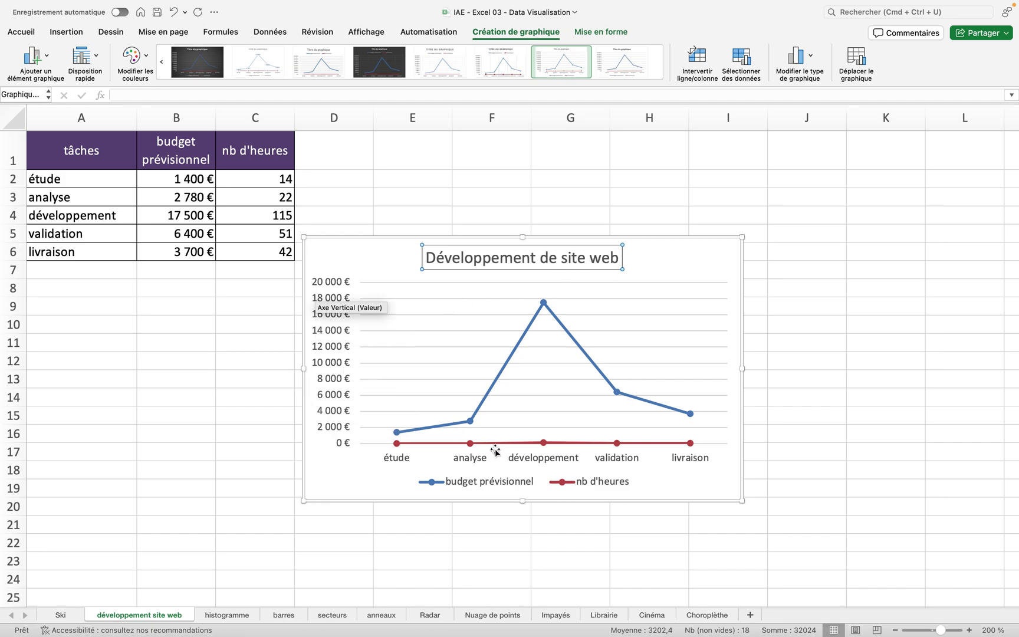
left_click(47, 56)
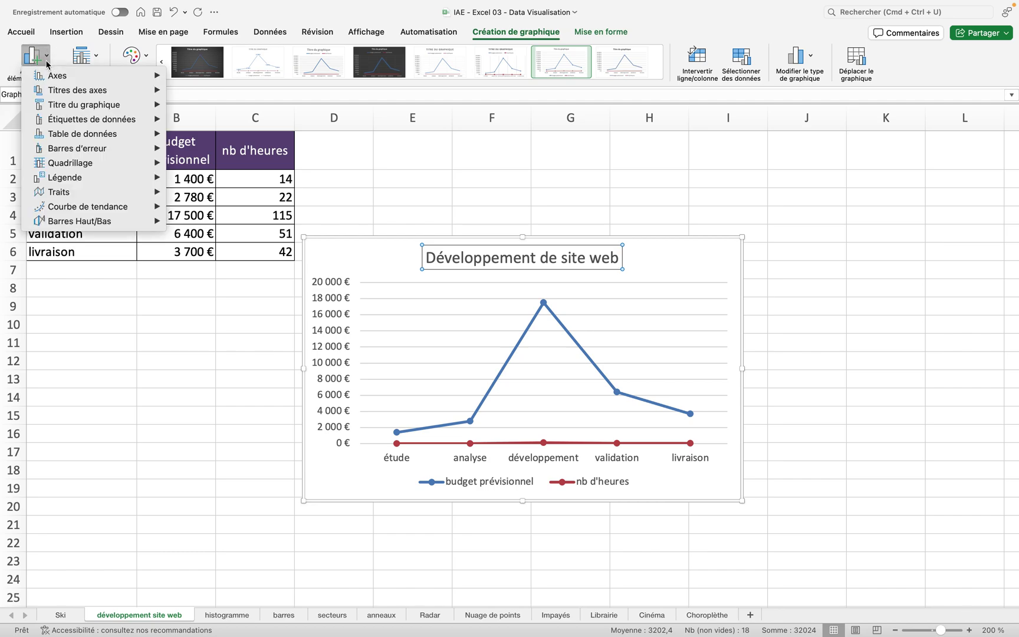
mouse_move(59, 79)
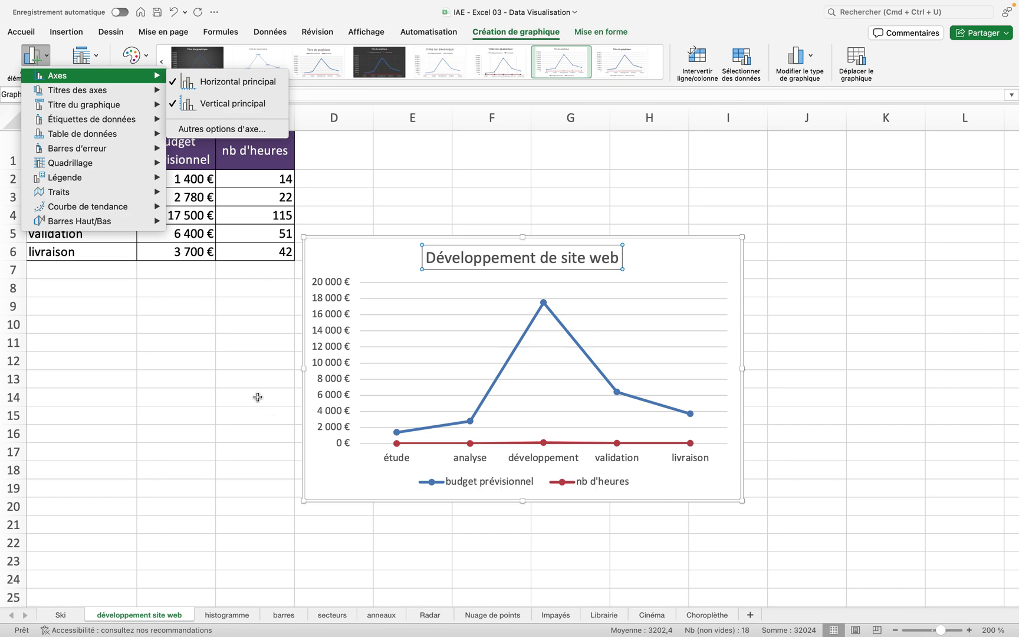
left_click(196, 395)
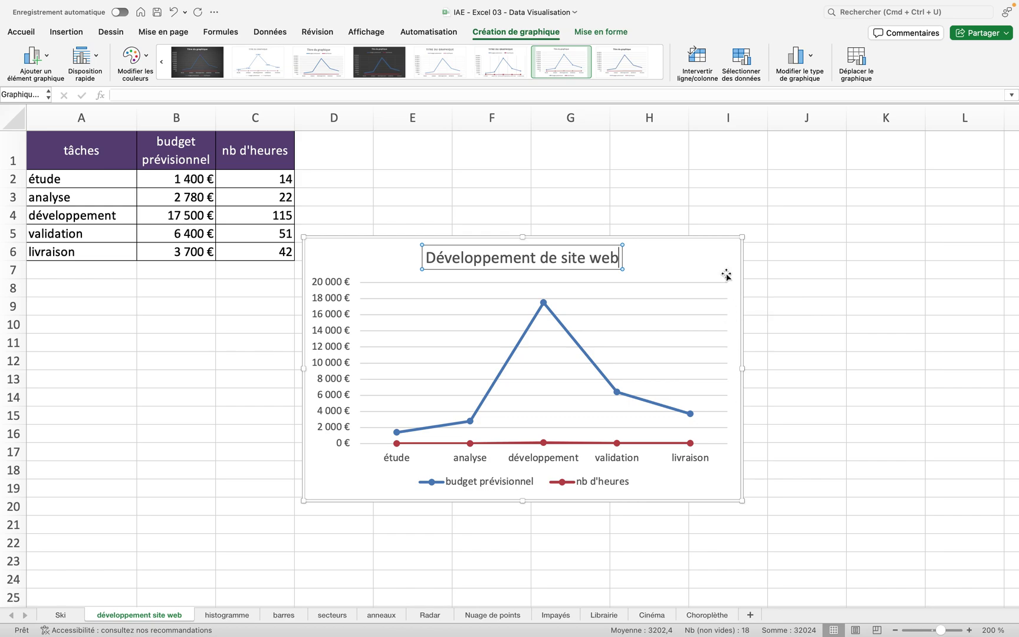
- Plot the "nb d'heures" series on the secondary axis
left_click(510, 446)
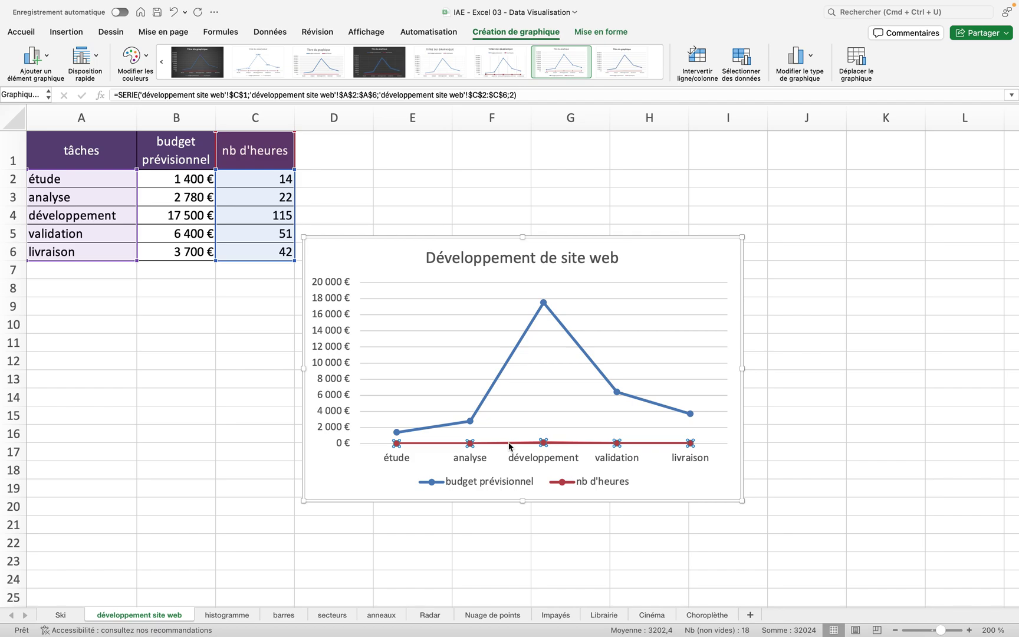
right_click(600, 446)
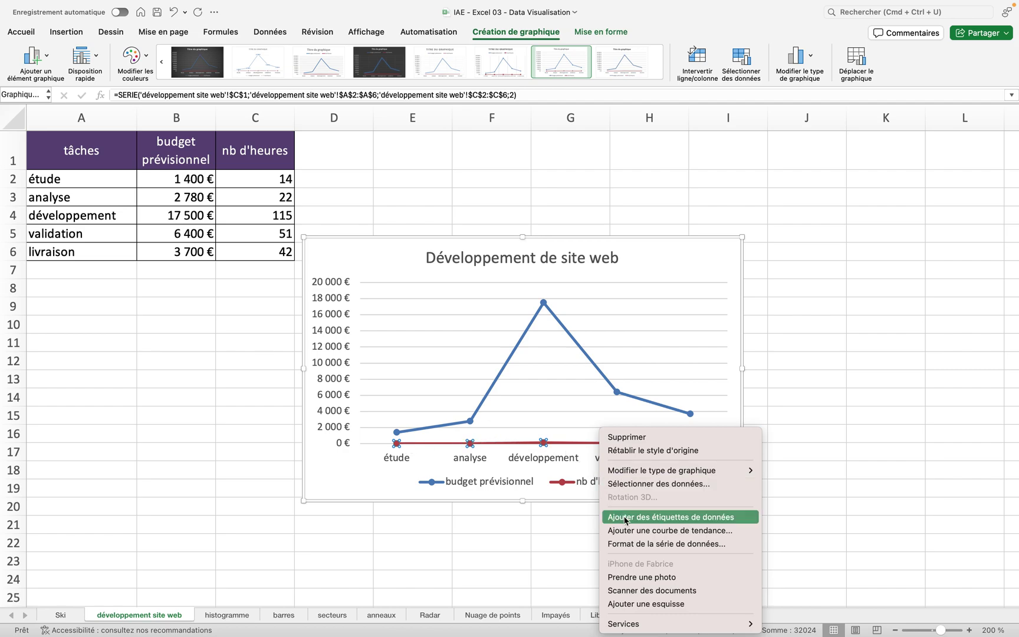
left_click(628, 544)
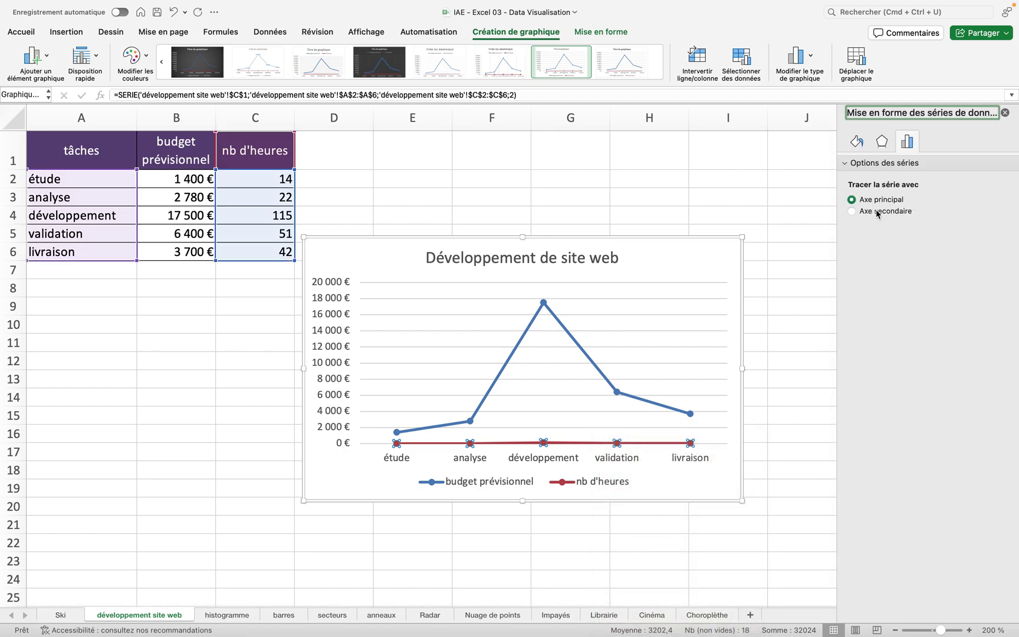
left_click(877, 211)
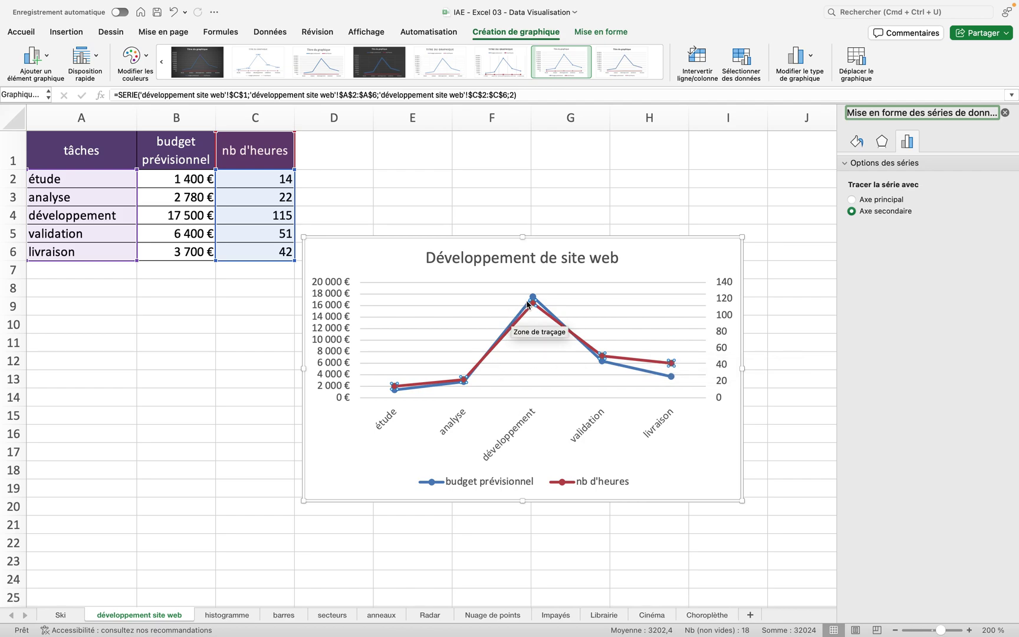
- Colour the budget axis labels blue to match the "budget prévisionnel" line
mouse_move(516, 330)
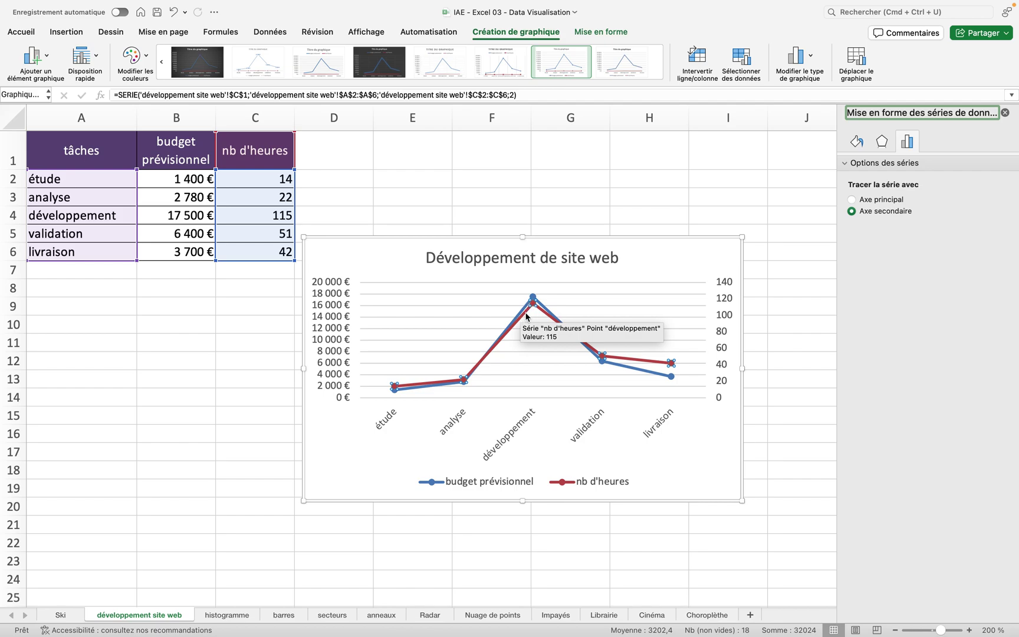
left_click(658, 376)
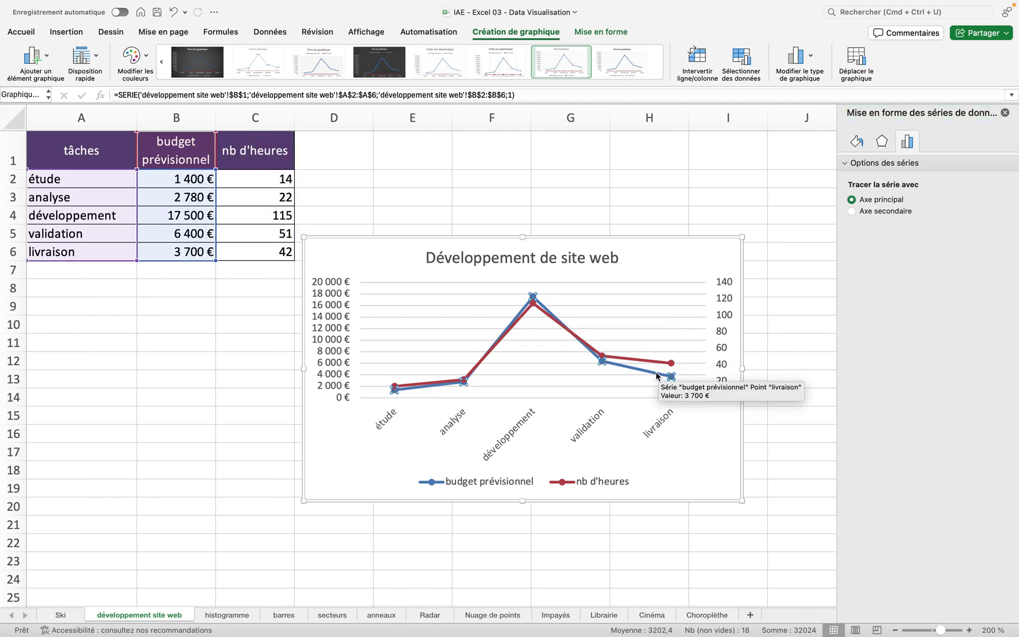
left_click(317, 341)
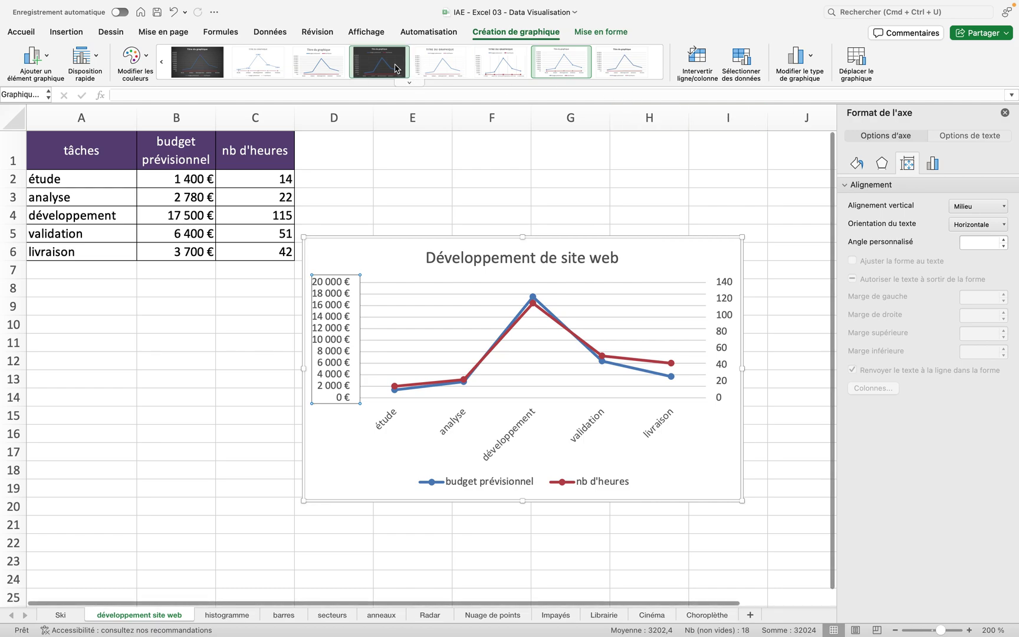
left_click(25, 37)
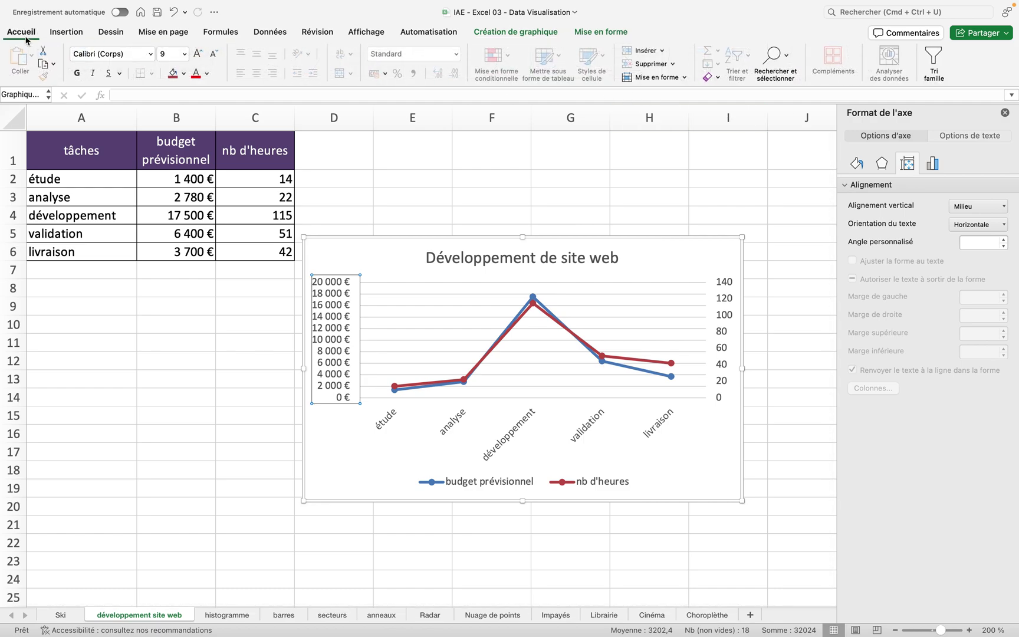
left_click(206, 73)
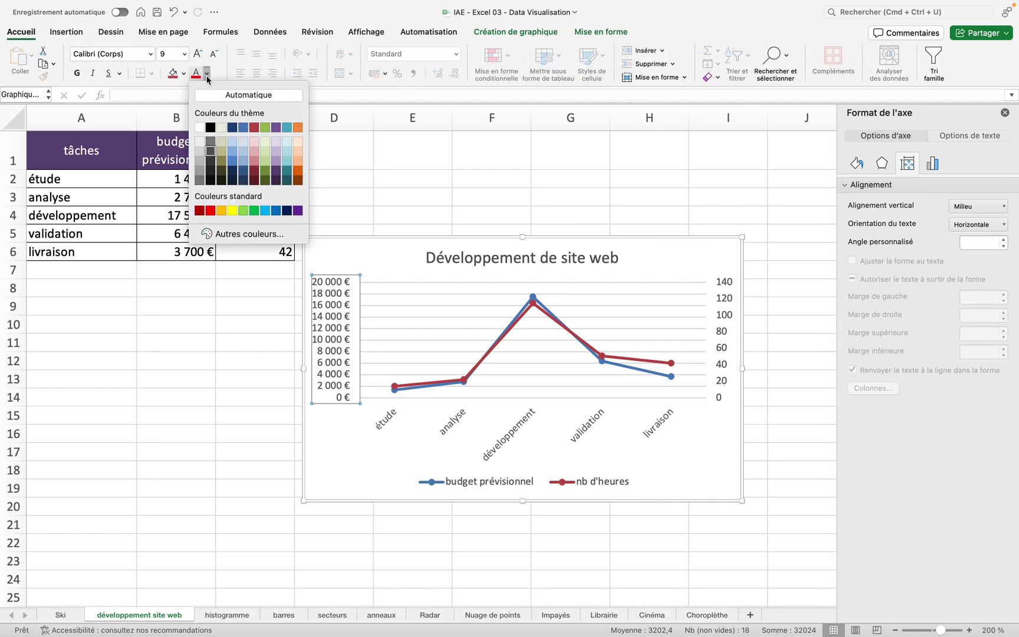
left_click(233, 161)
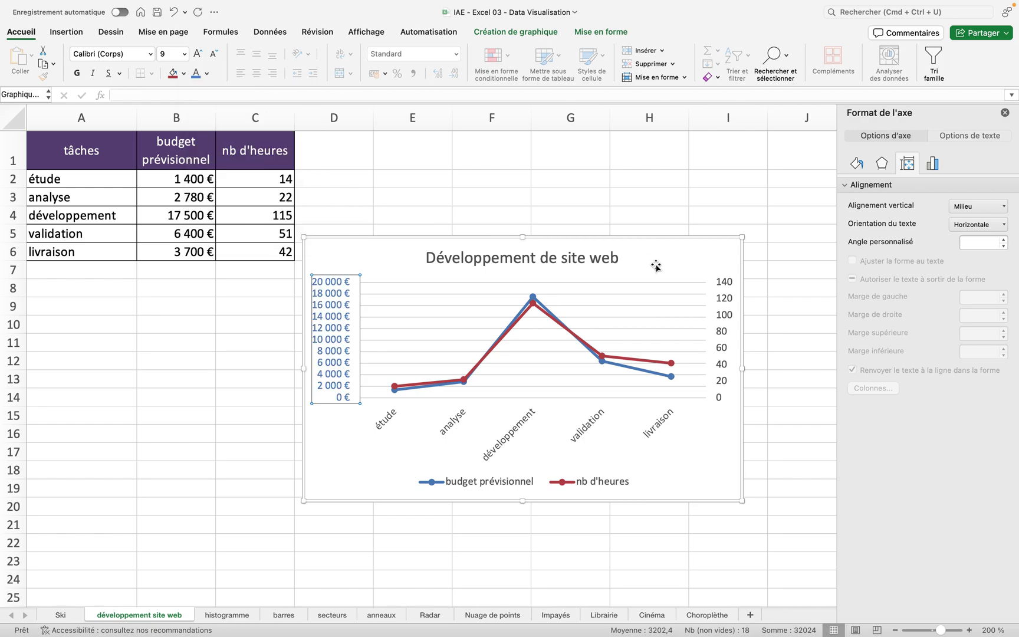
- Make the secondary vertical axis labels bold and red to match the "nb d'heures" line
left_click(725, 305)
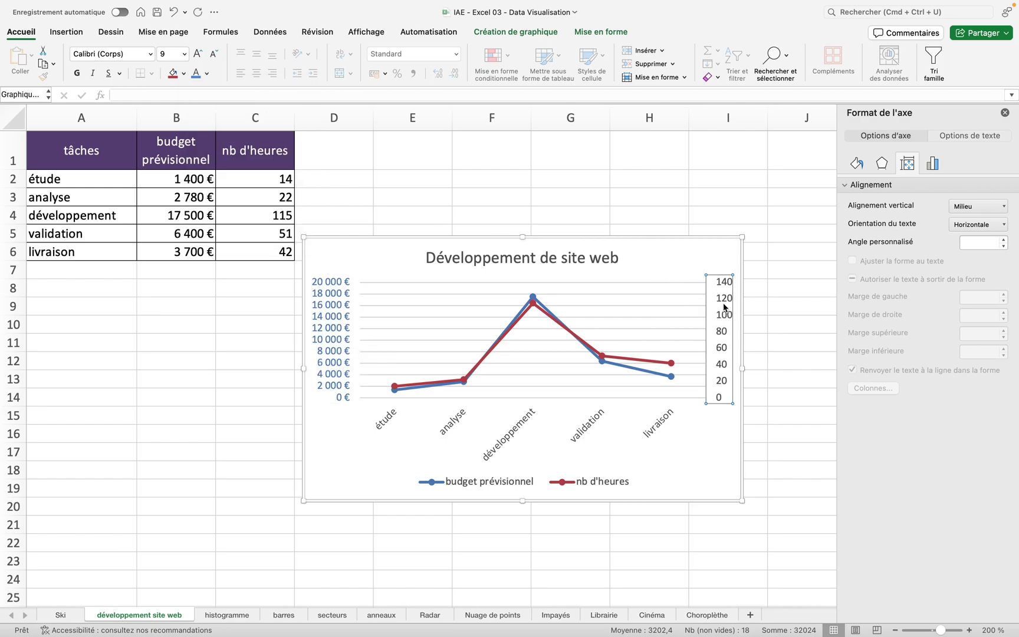
left_click(171, 72)
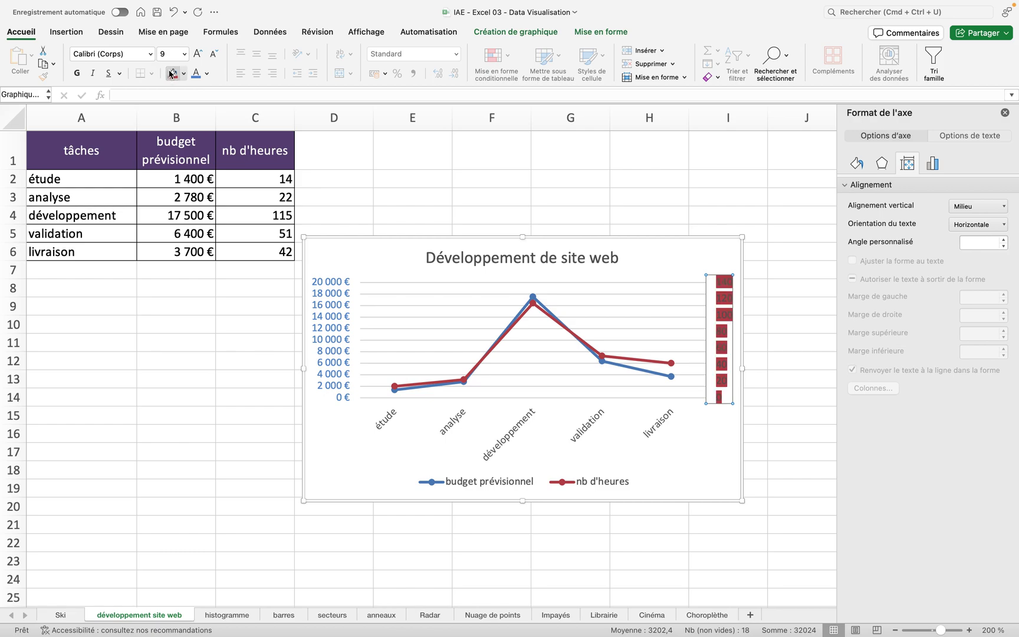
key("super+z")
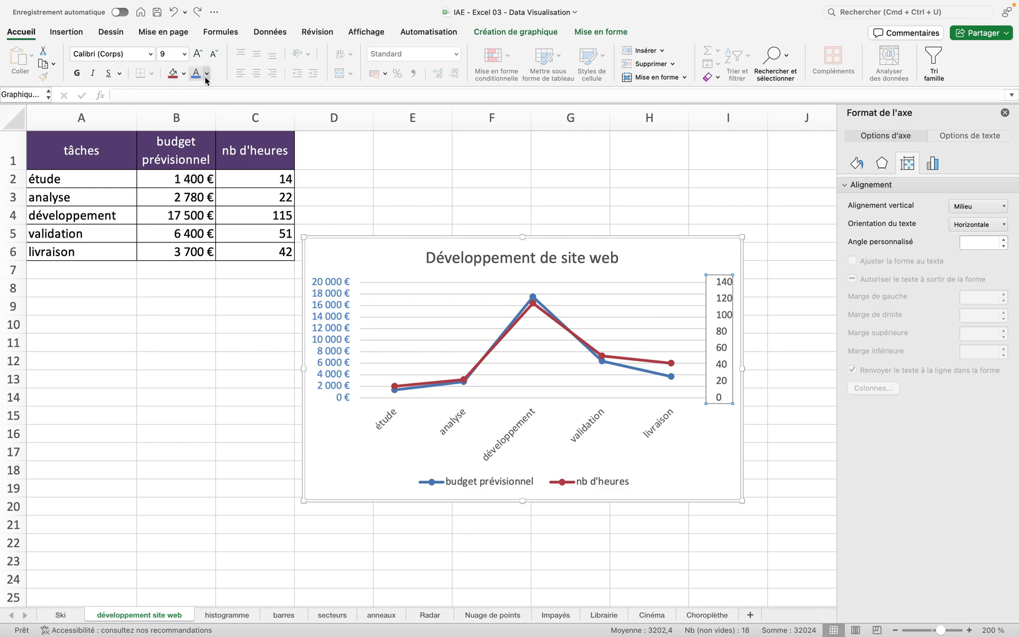
left_click(207, 74)
left_click(212, 207)
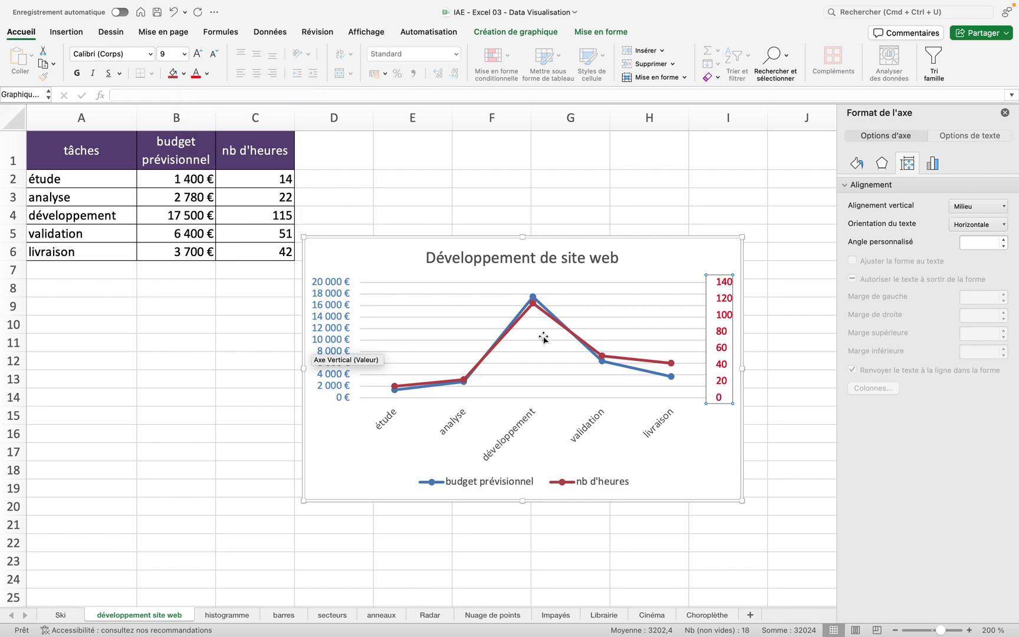
- Add an axis title to the chart's primary vertical axis
left_click(336, 284)
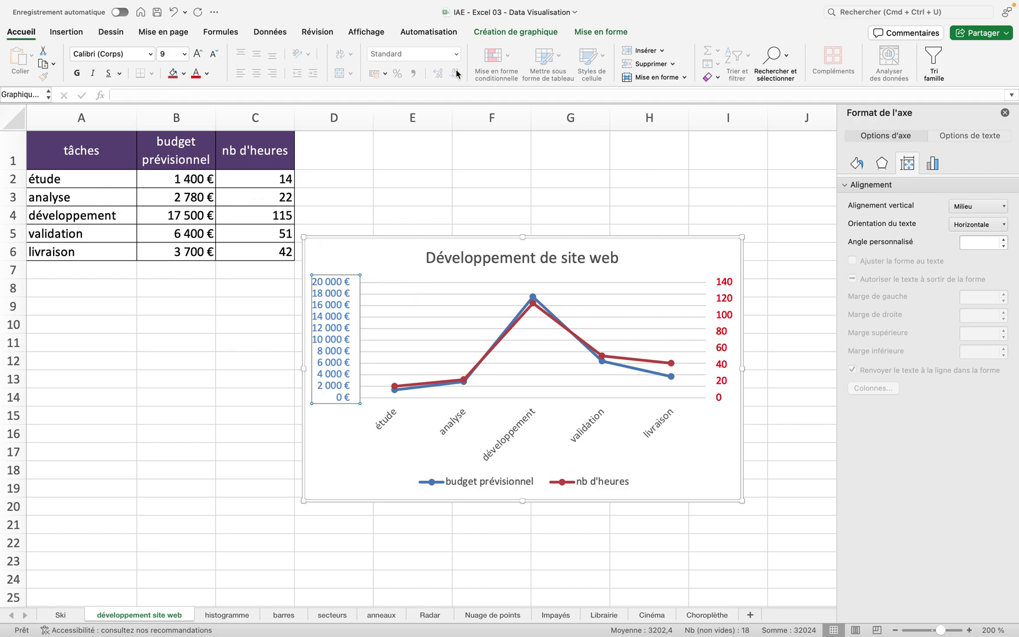
left_click(525, 32)
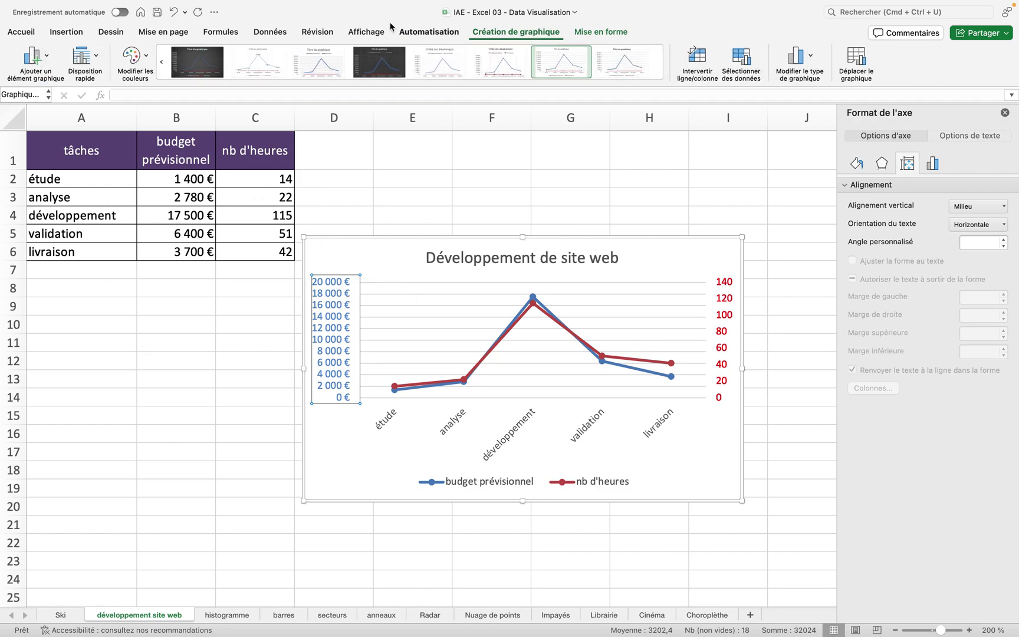
left_click(46, 61)
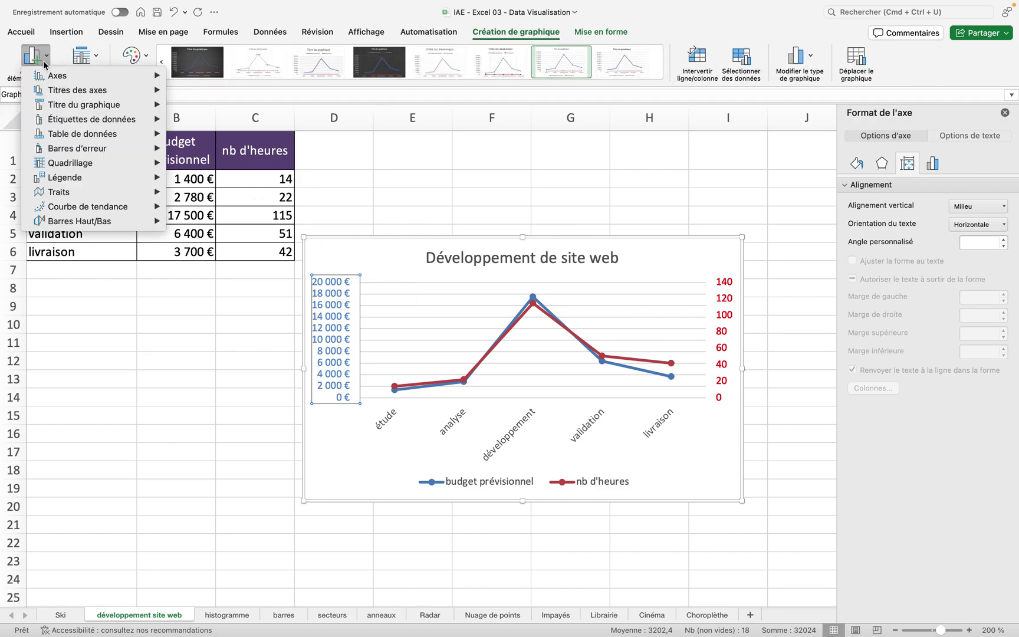
mouse_move(47, 74)
mouse_move(67, 94)
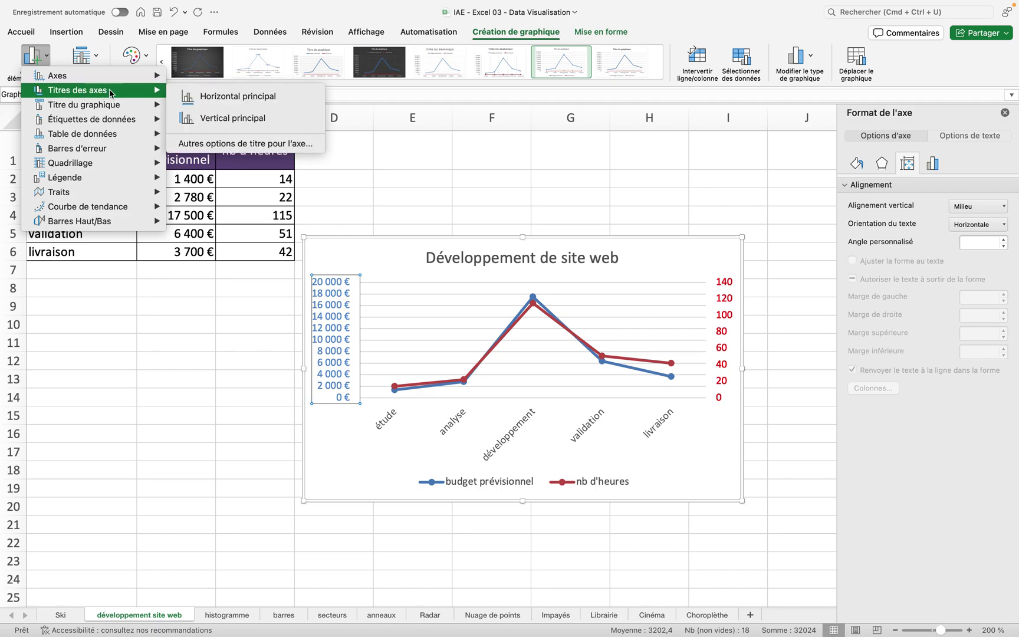
left_click(198, 120)
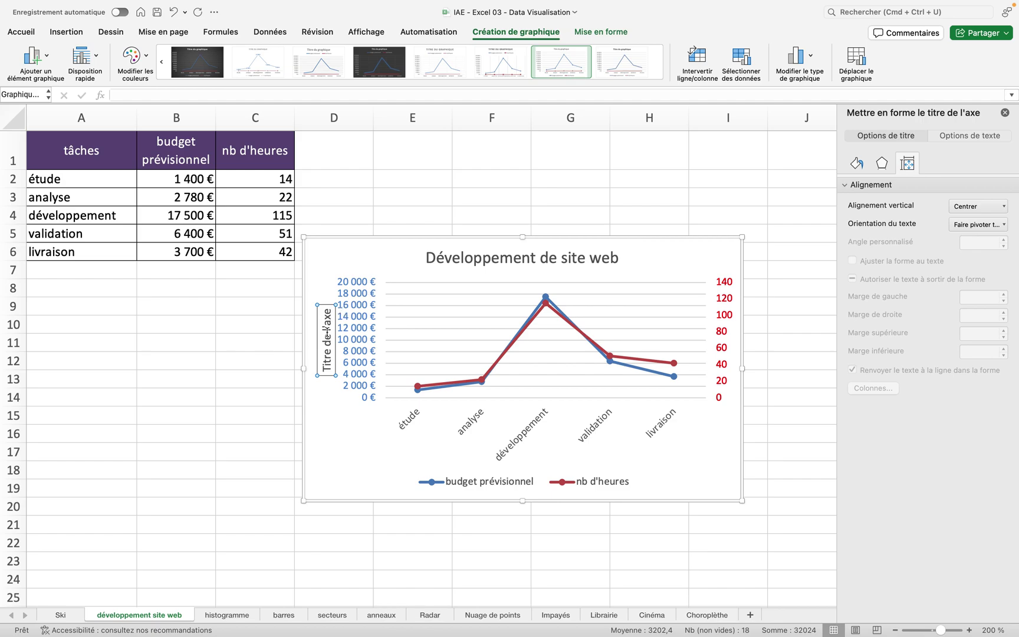
- Replace the primary vertical axis title's placeholder text with "Budget prev."
left_click(327, 334)
key("BackSpace")
key("BackSpace")
key("BackSpace")
key("BackSpace")
key("BackSpace")
key("BackSpace")
key("BackSpace")
key("BackSpace")
key("BackSpace")
key("Delete")
key("Delete")
key("Delete")
key("Delete")
key("Delete")
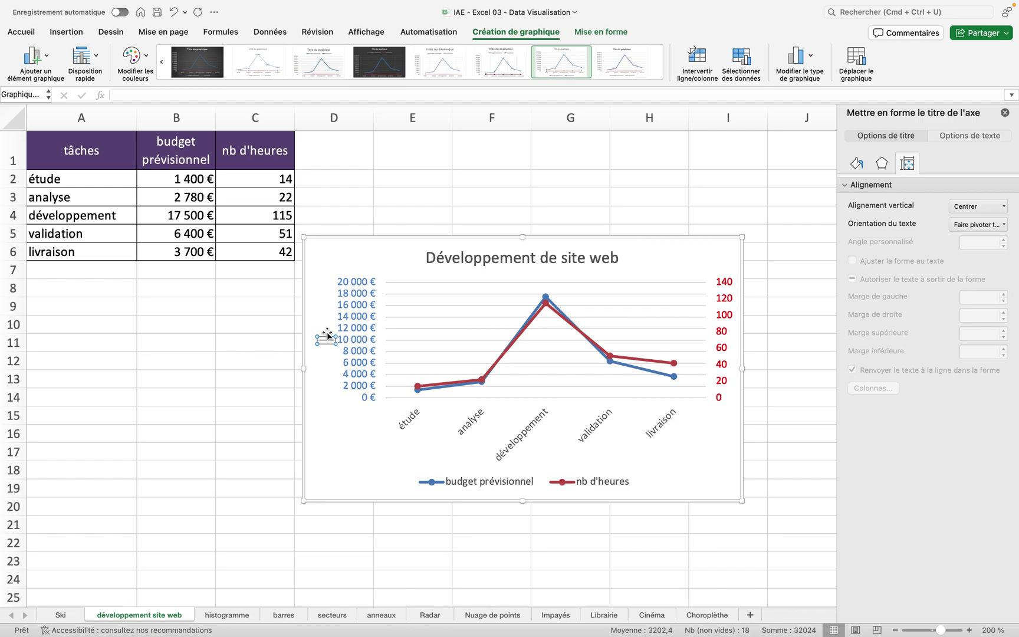
type("Budget pré")
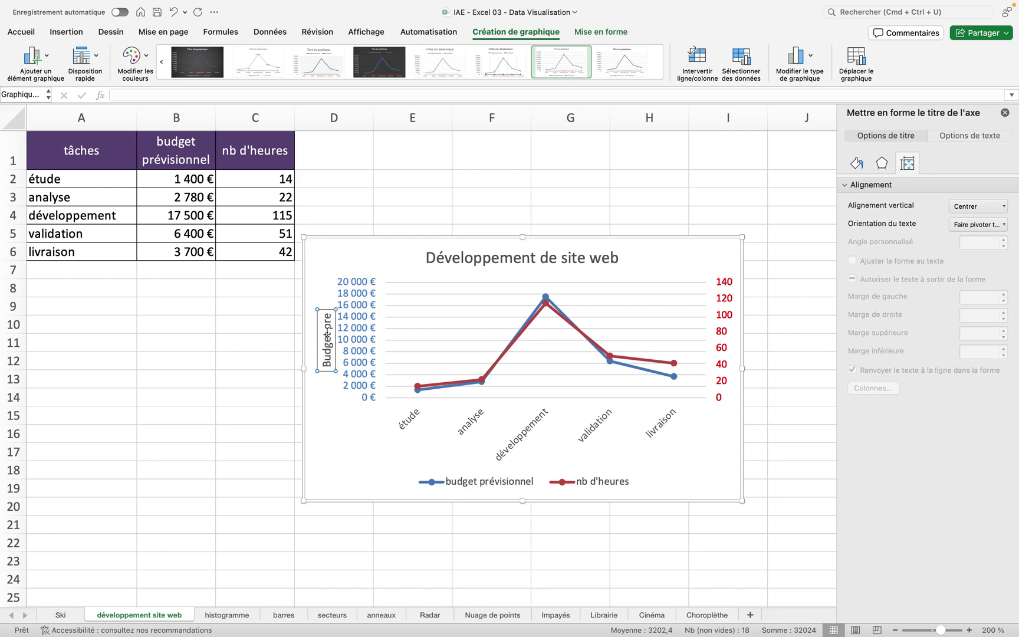
type("v.")
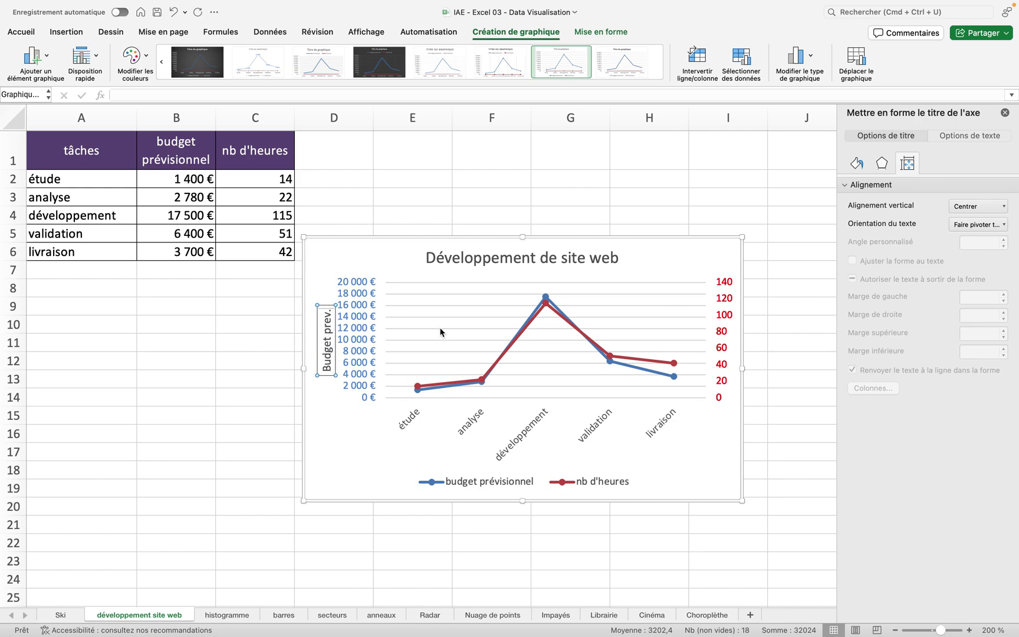
left_click(349, 407)
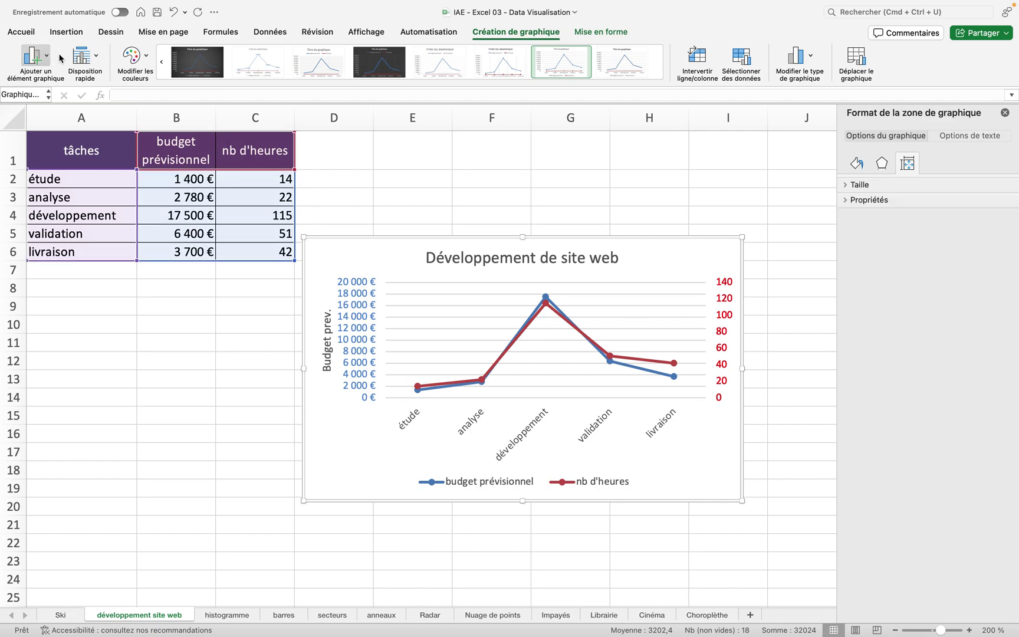
- Colour the "Budget prev." axis title blue to match the "budget prévisionnel" line
left_click(328, 333)
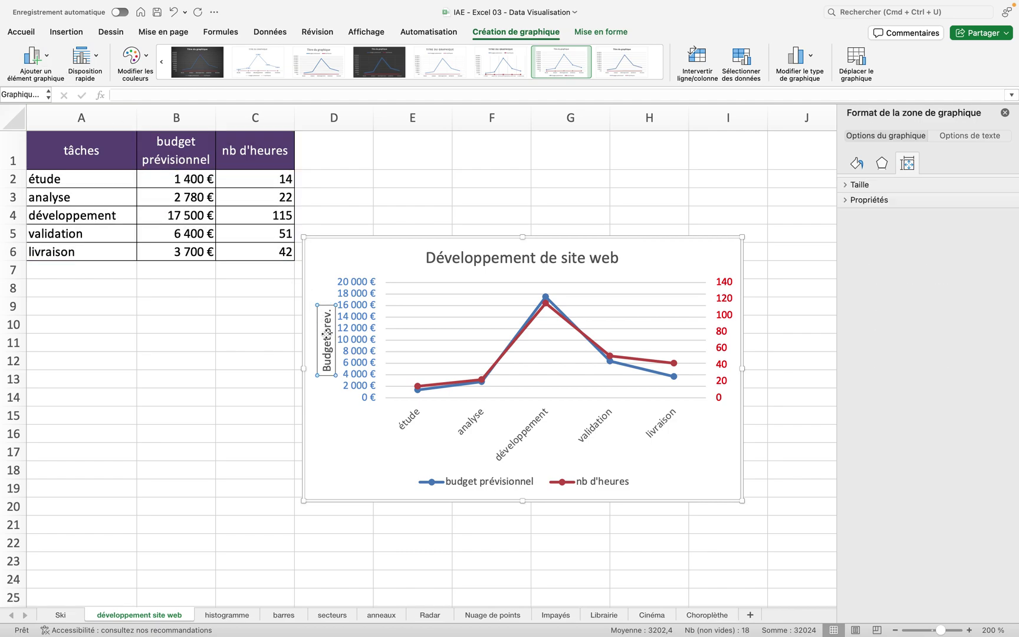
left_click(25, 36)
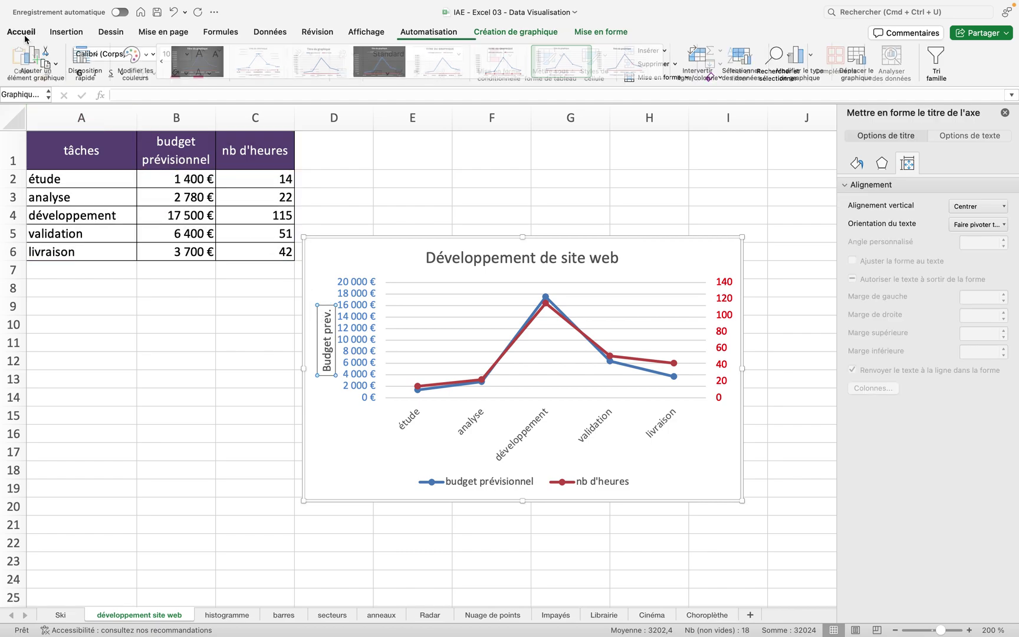
left_click(206, 74)
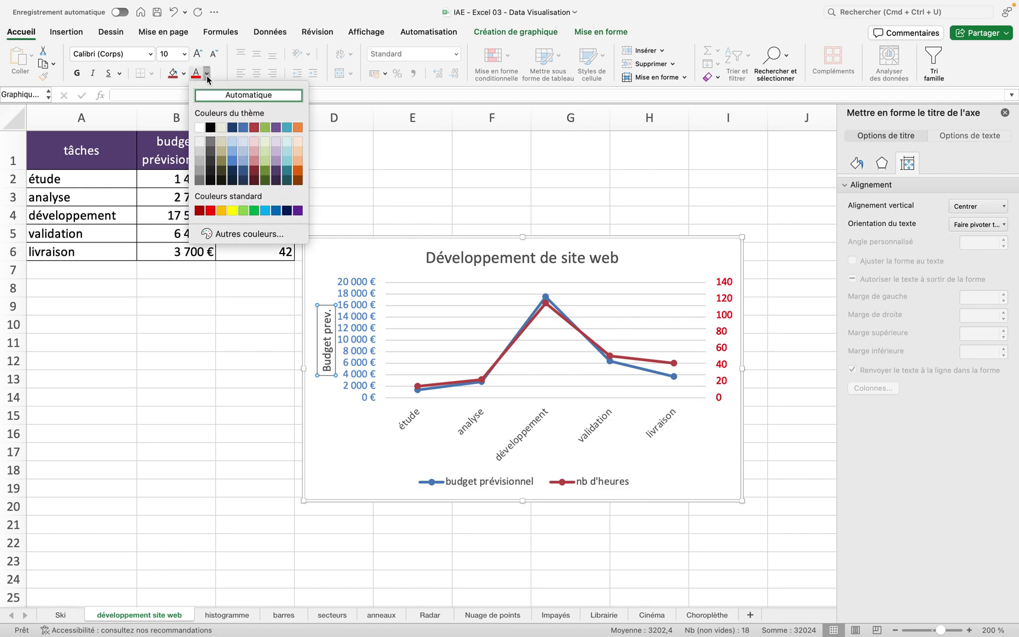
left_click(243, 127)
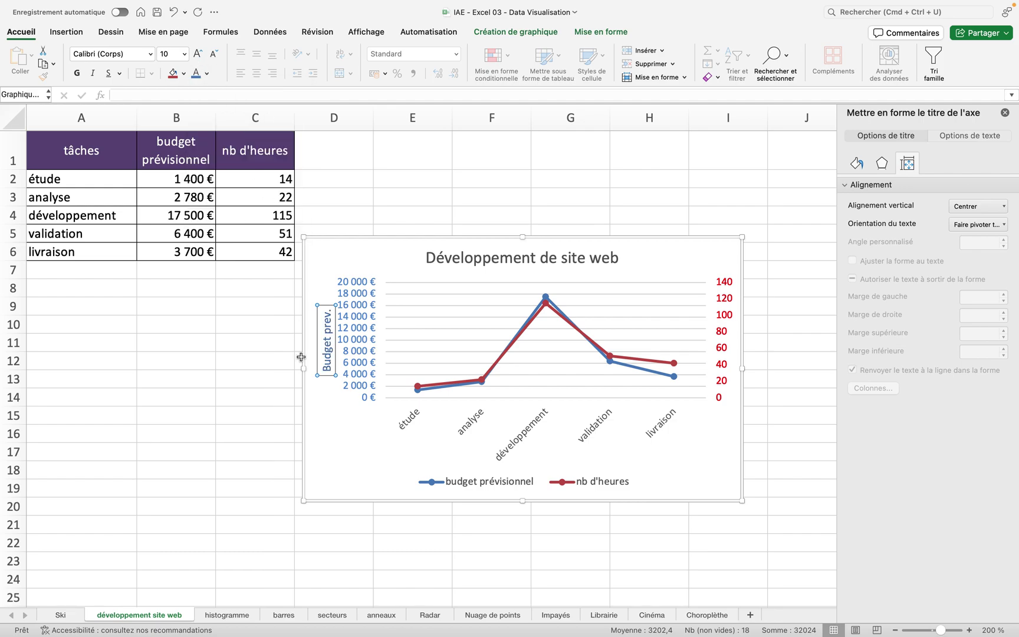
- Try to add an axis title to the chart's secondary vertical axis
left_click(720, 342)
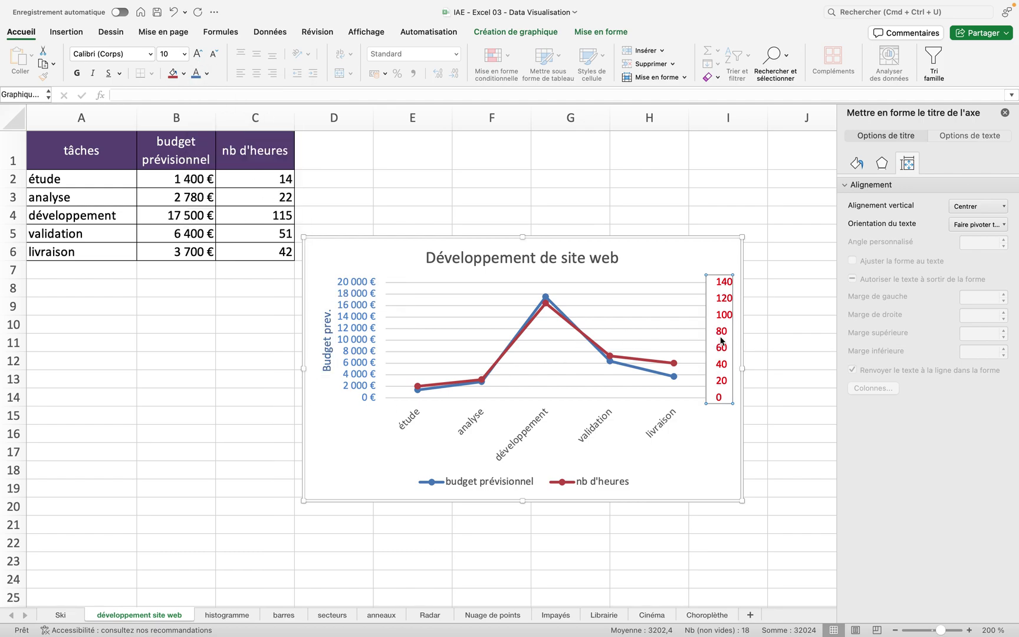
left_click(513, 32)
left_click(34, 56)
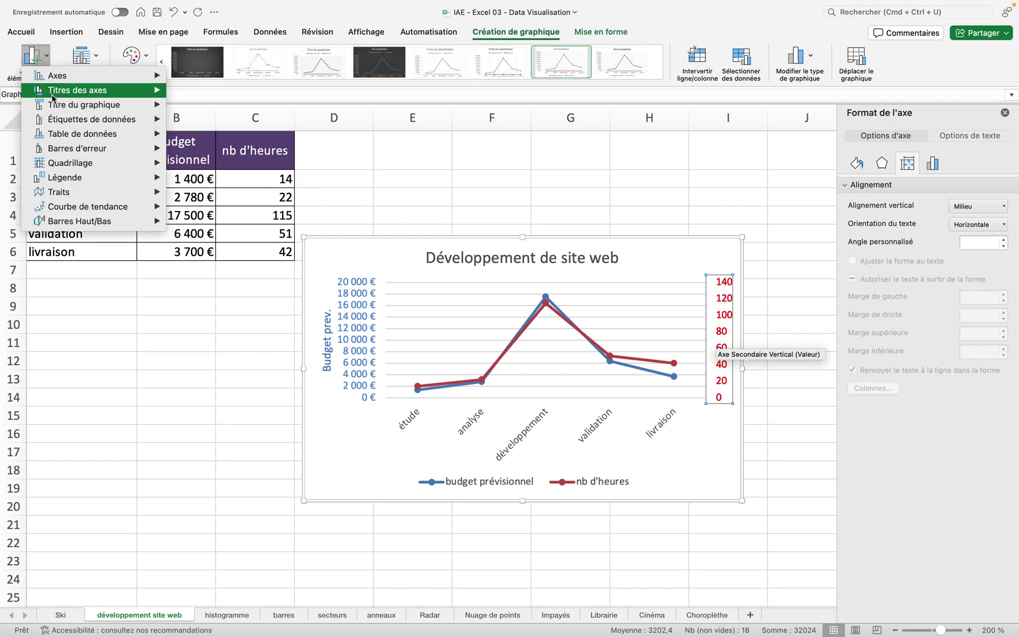
mouse_move(52, 98)
left_click(184, 144)
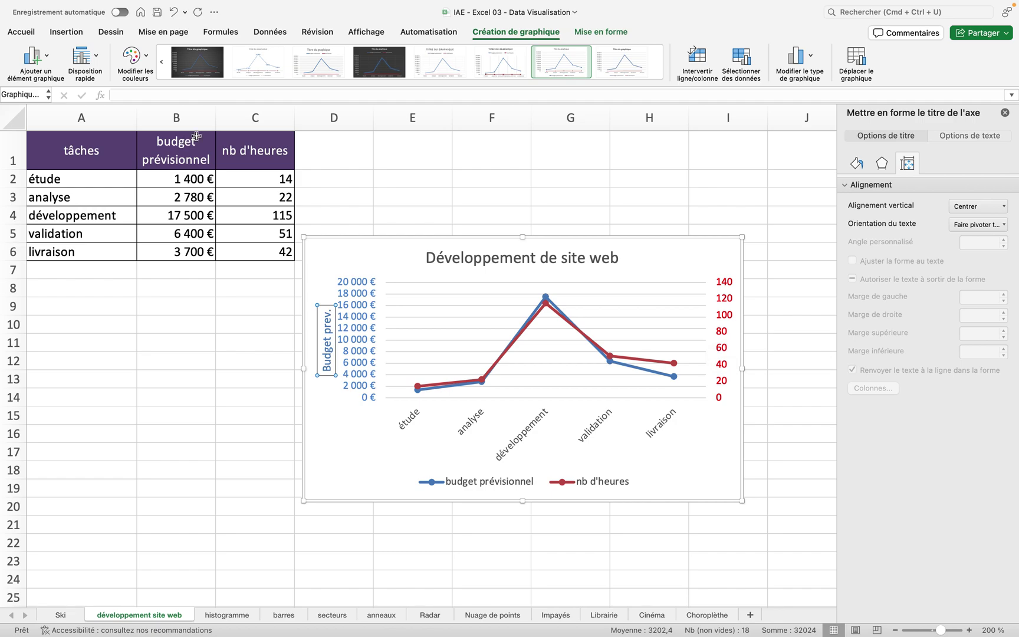
left_click(878, 164)
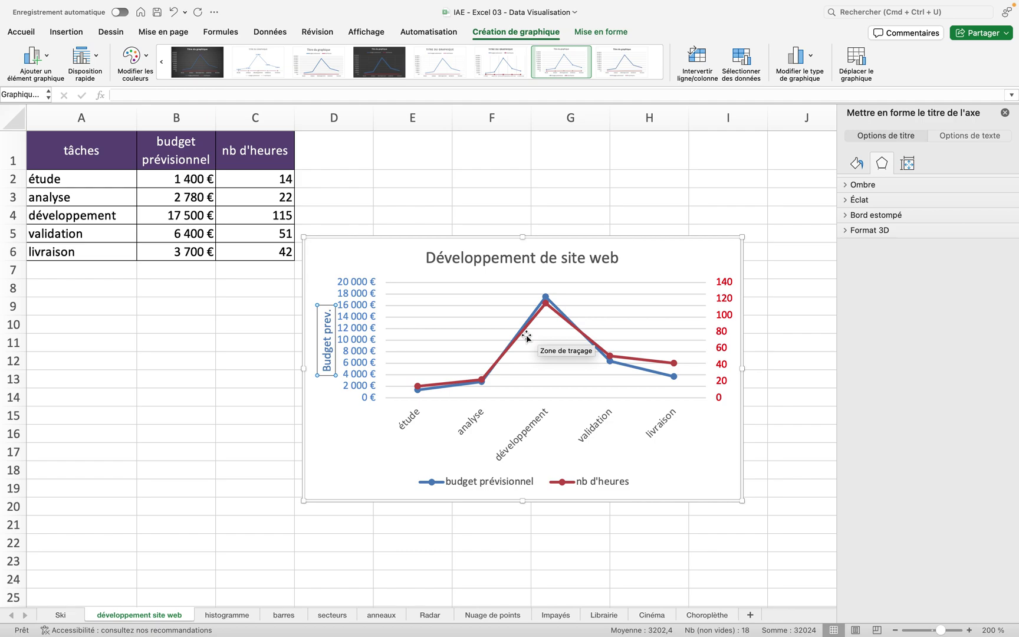
- Set the maximum bound of the primary vertical budget axis to 18000
left_click(357, 325)
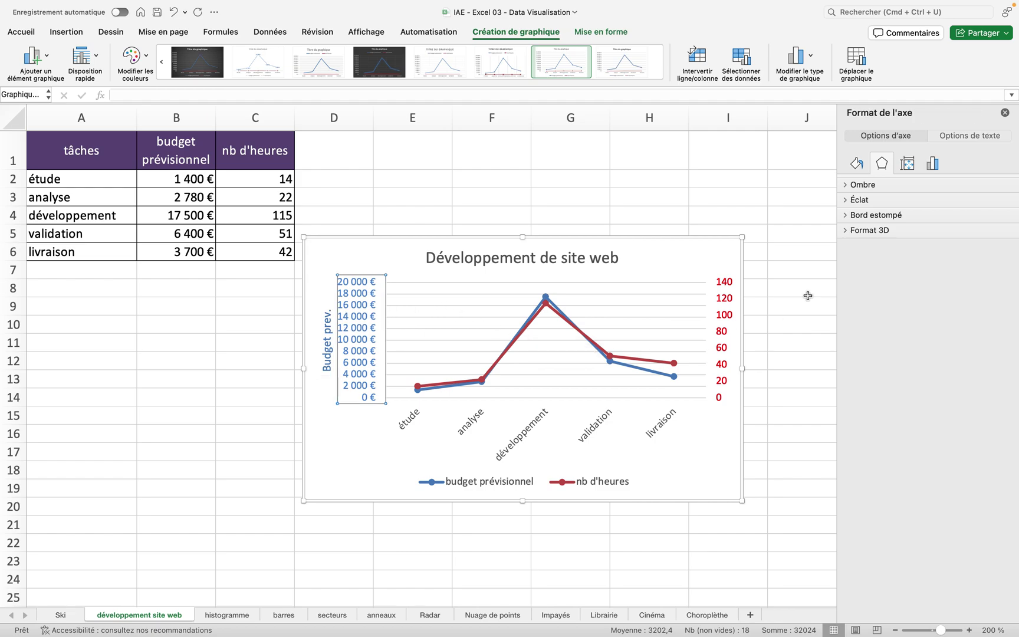
left_click(928, 167)
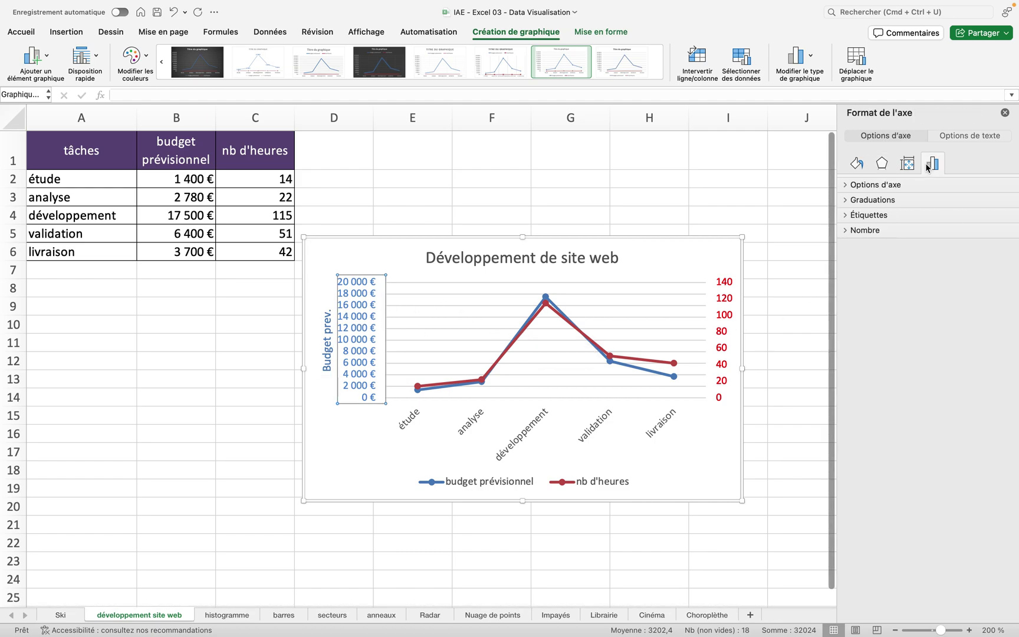
left_click(850, 185)
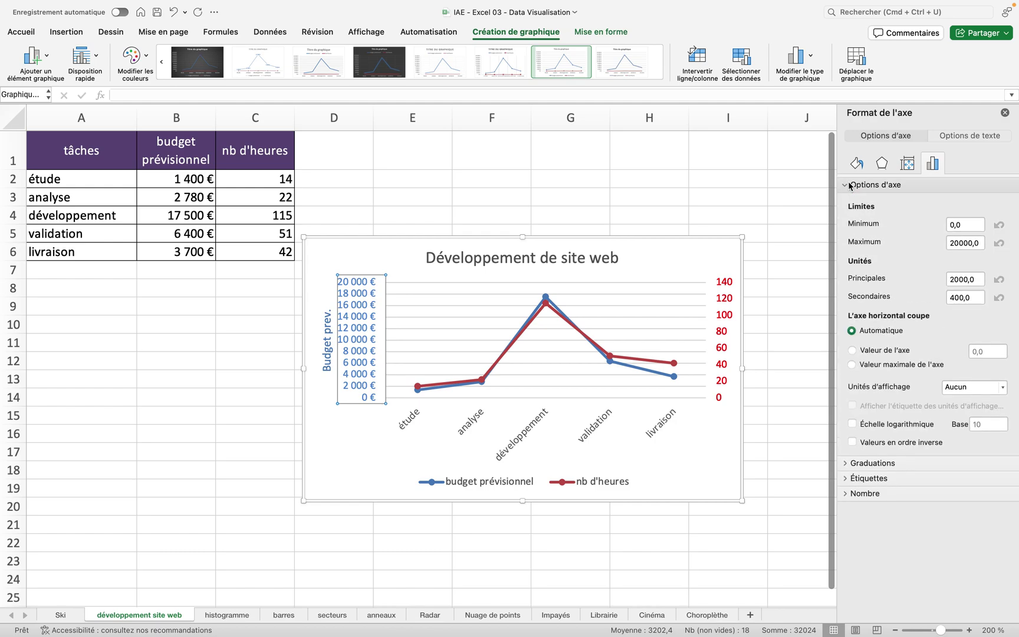
left_click(980, 243)
key("Left")
key("Left")
key("Left")
key("Left")
key("Left")
key("BackSpace")
key("BackSpace")
type("18")
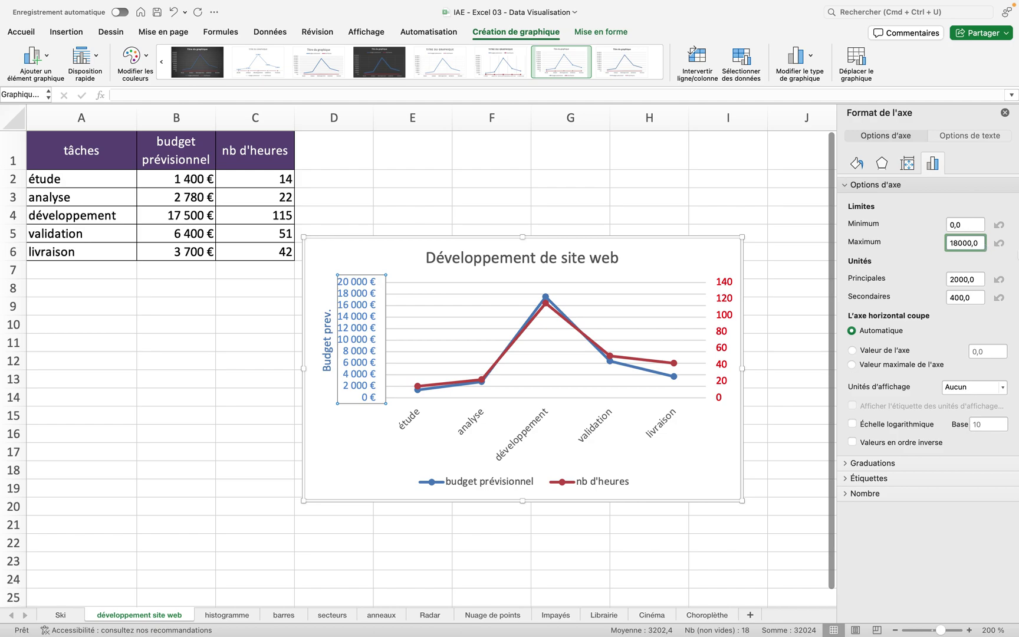
- Set the maximum bound of the secondary vertical hours axis to 120
left_click(719, 288)
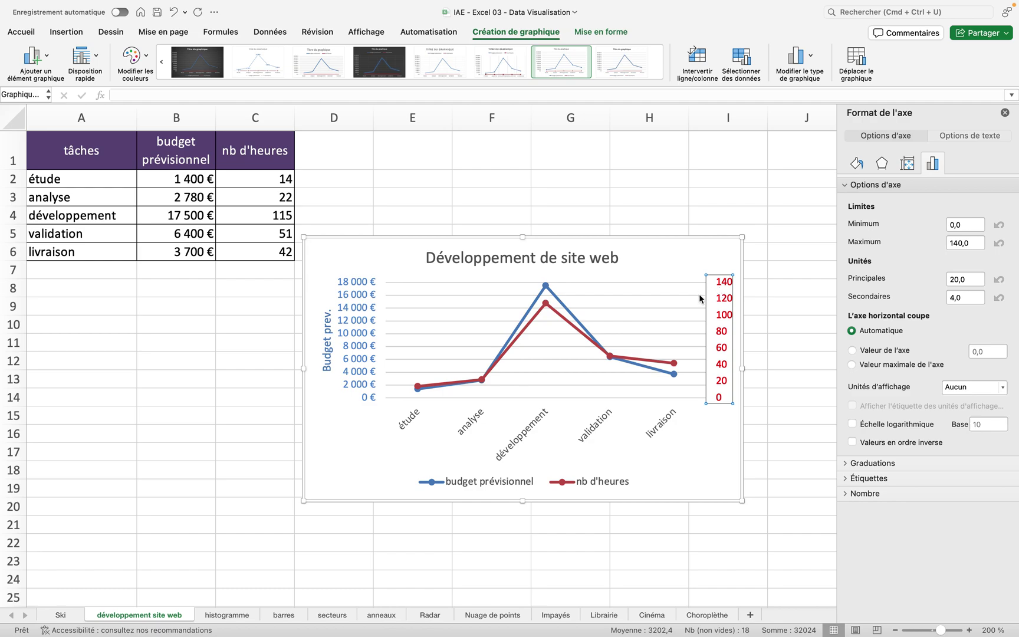
left_click(957, 243)
key("BackSpace")
type("2")
left_click(688, 259)
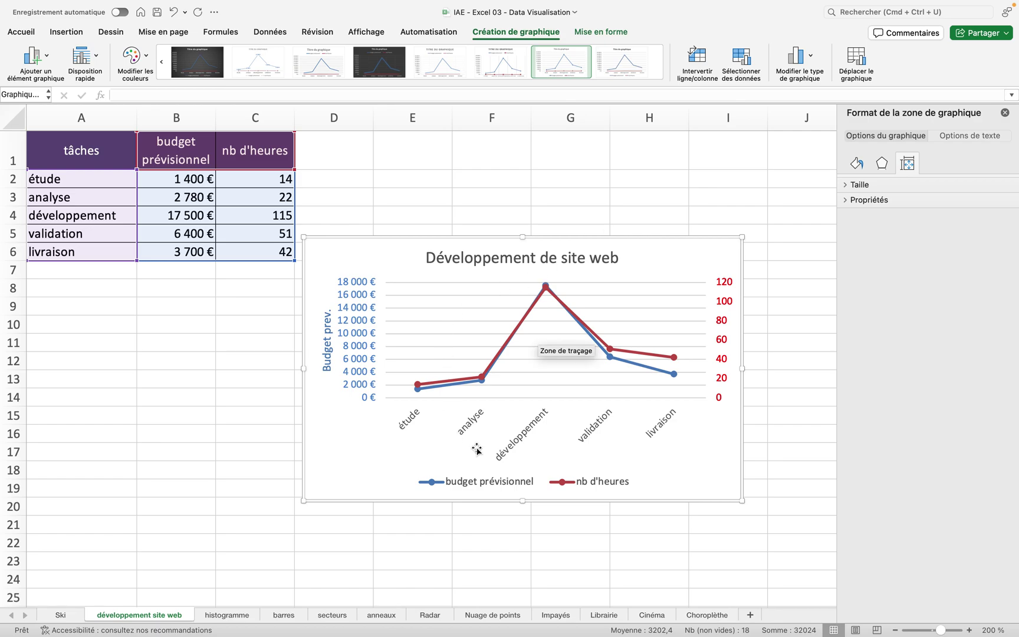
- Add value data labels to the points of the "nb d'heures" line, placed to the right
left_click(630, 354)
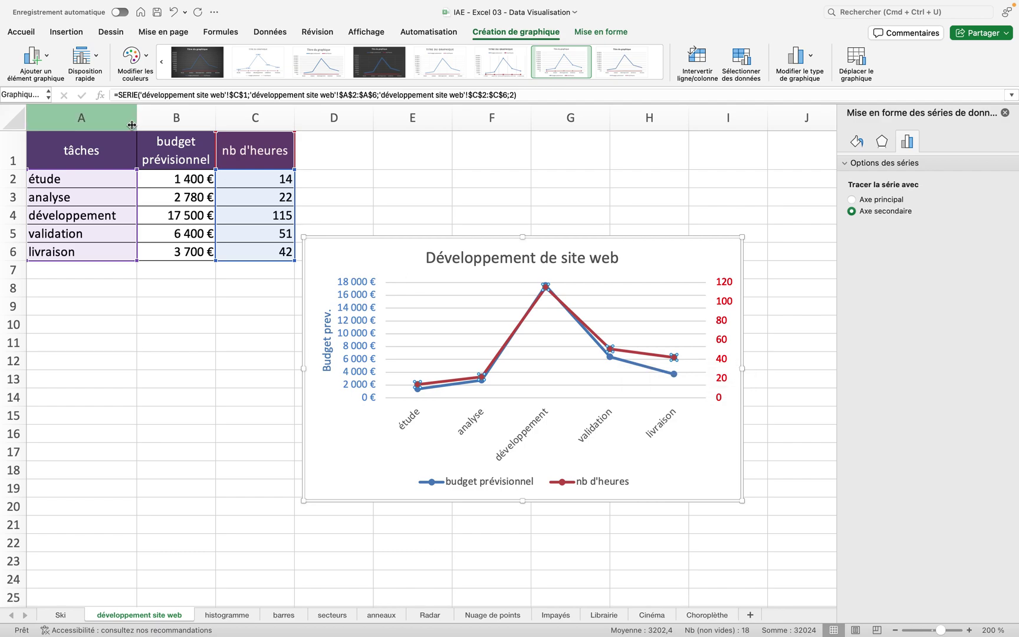
left_click(44, 59)
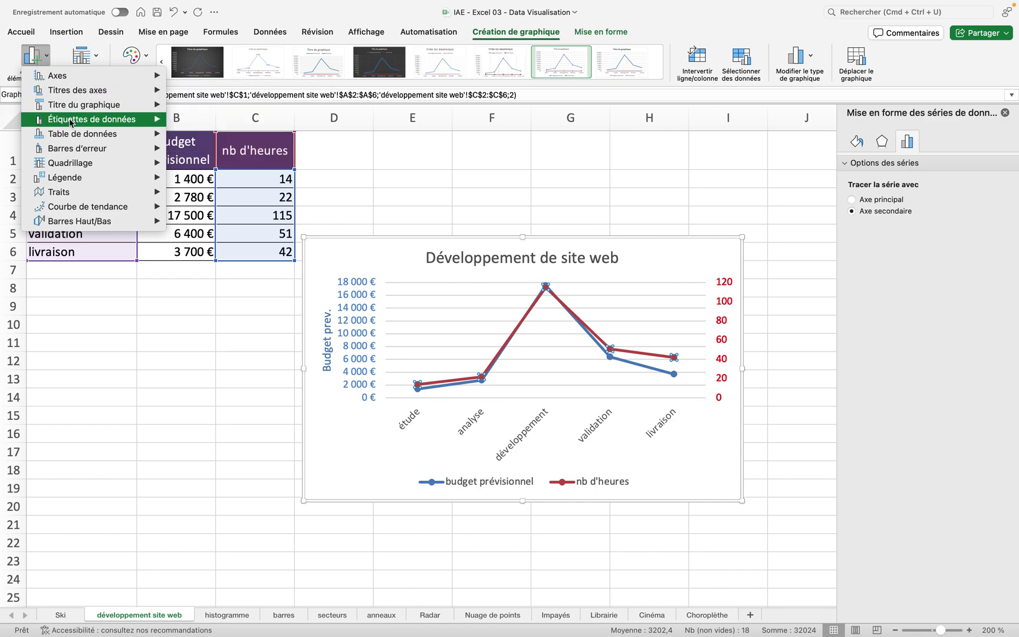
mouse_move(75, 122)
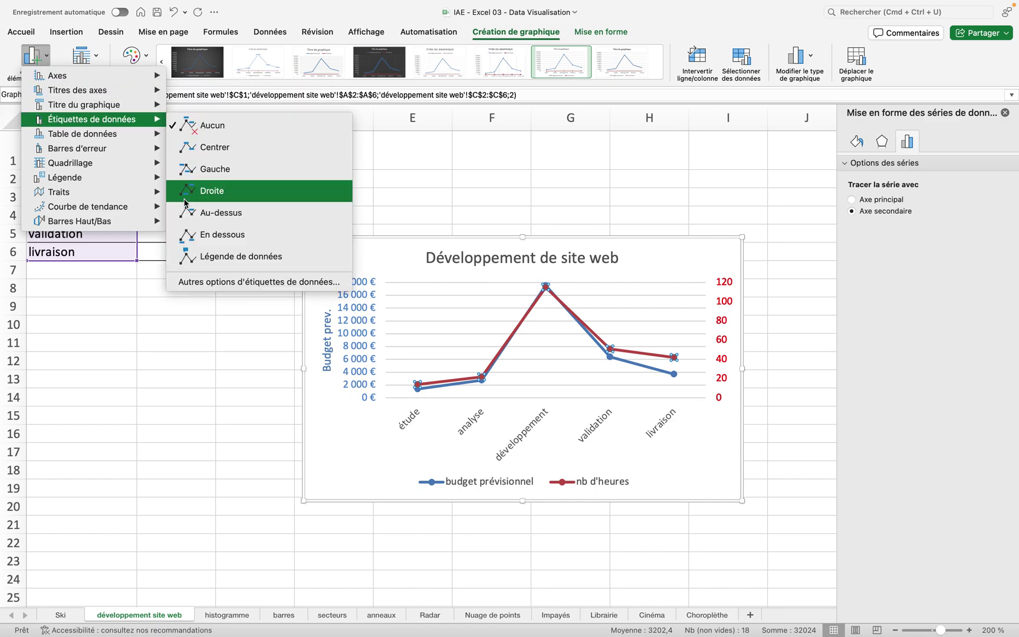
left_click(188, 282)
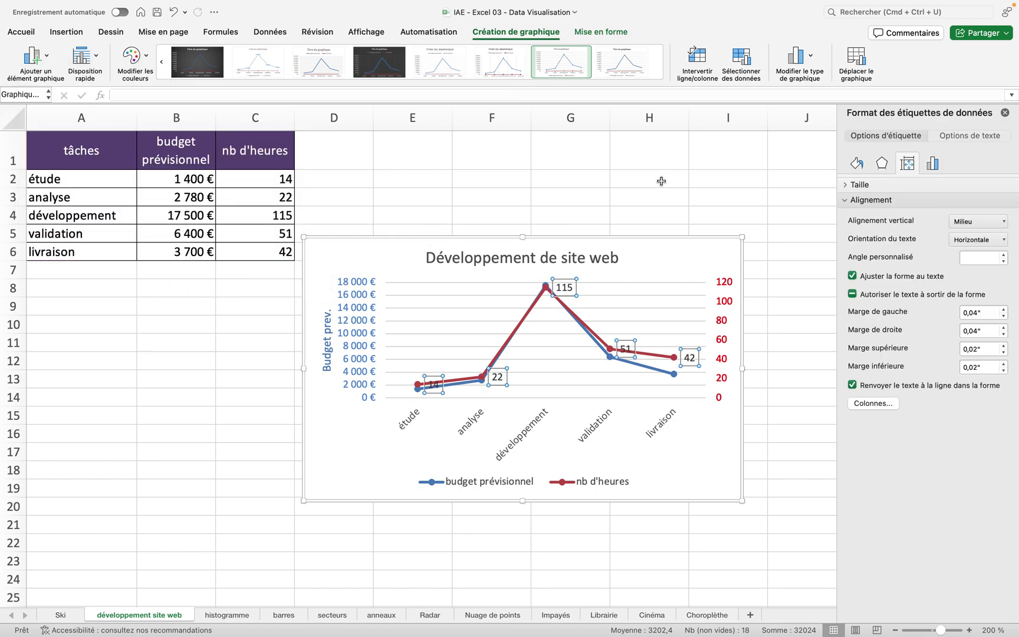
- Try showing the category name and the series name in the "nb d'heures" data labels, switching each off again
left_click(932, 163)
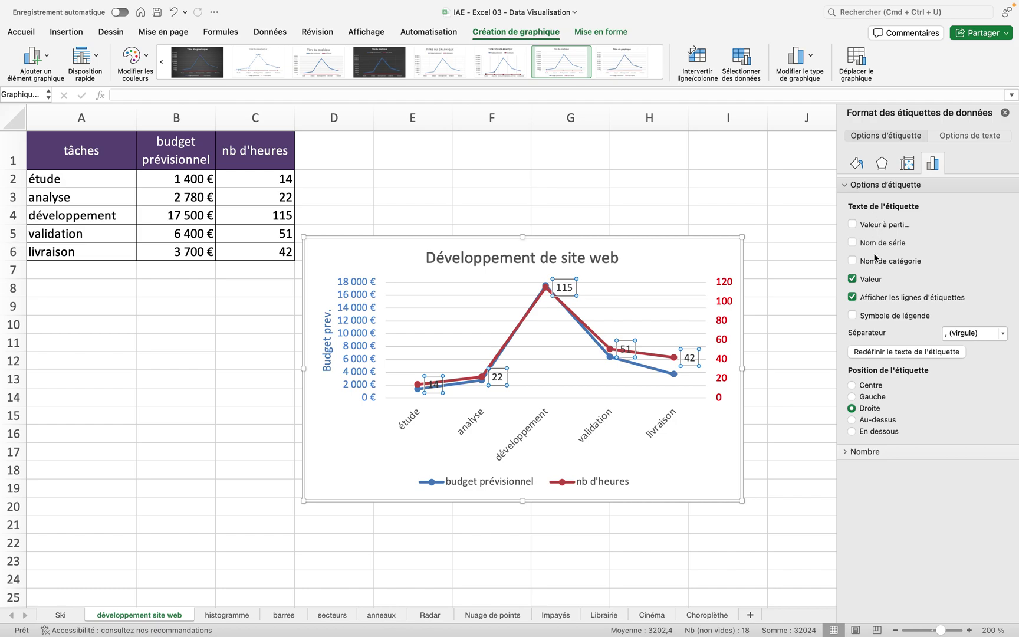
left_click(855, 263)
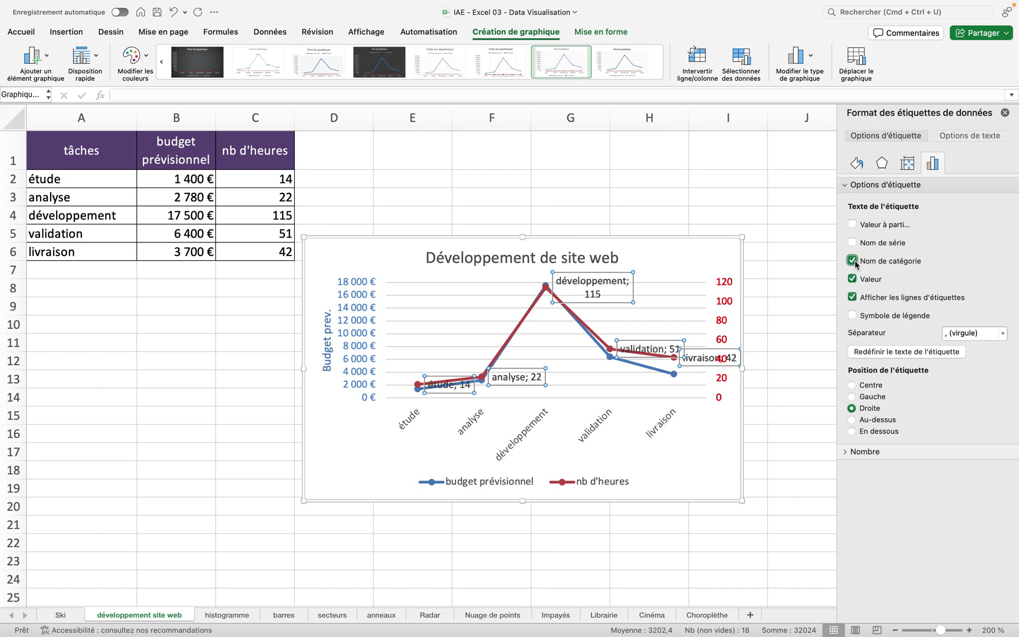
left_click(854, 261)
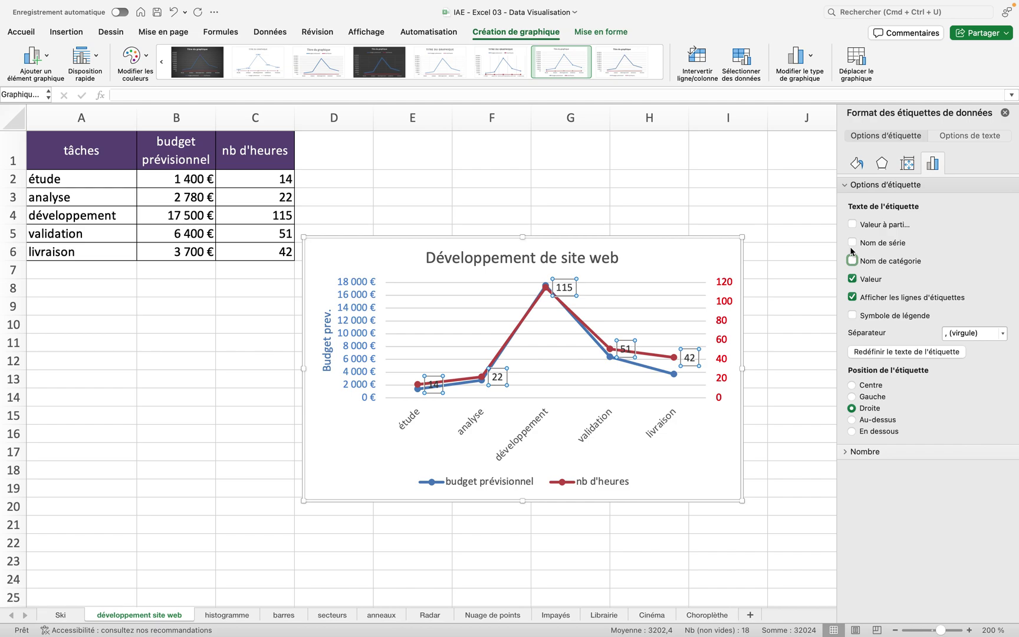
left_click(852, 242)
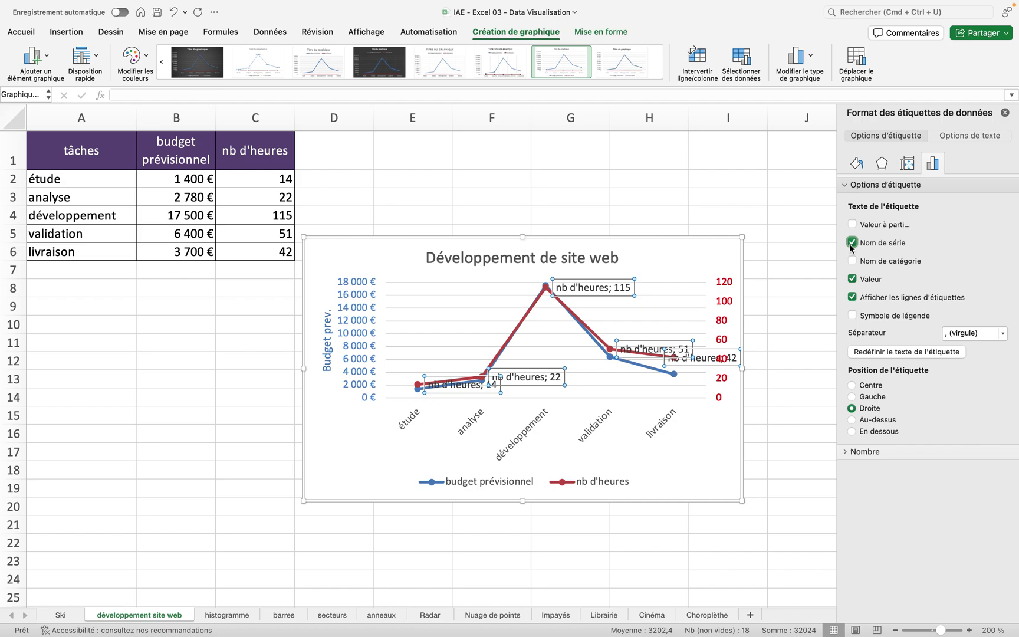
left_click(851, 242)
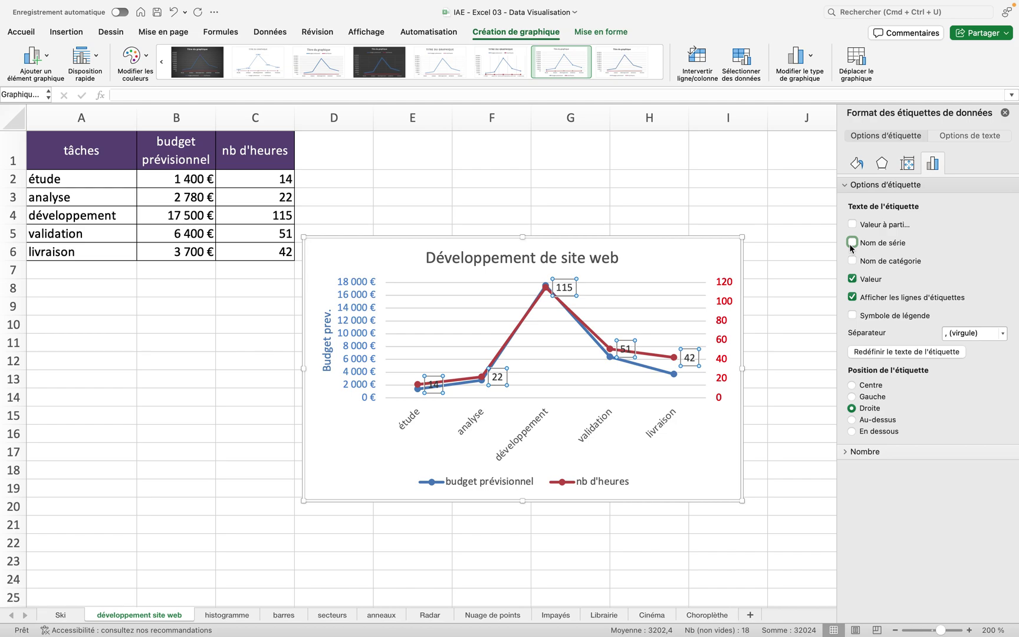